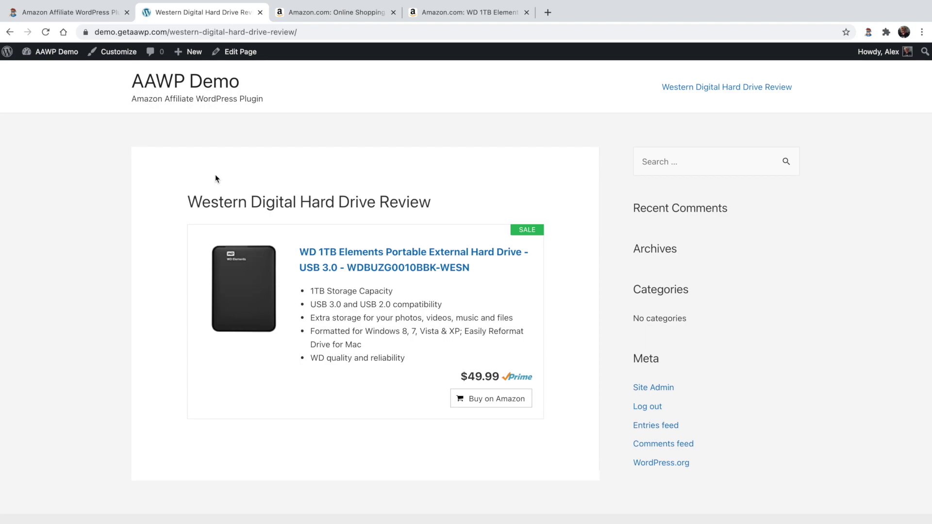
Step: Open the Western Digital Hard Drive Review page for editing and examine its Amazon box shortcode
left_click(227, 53)
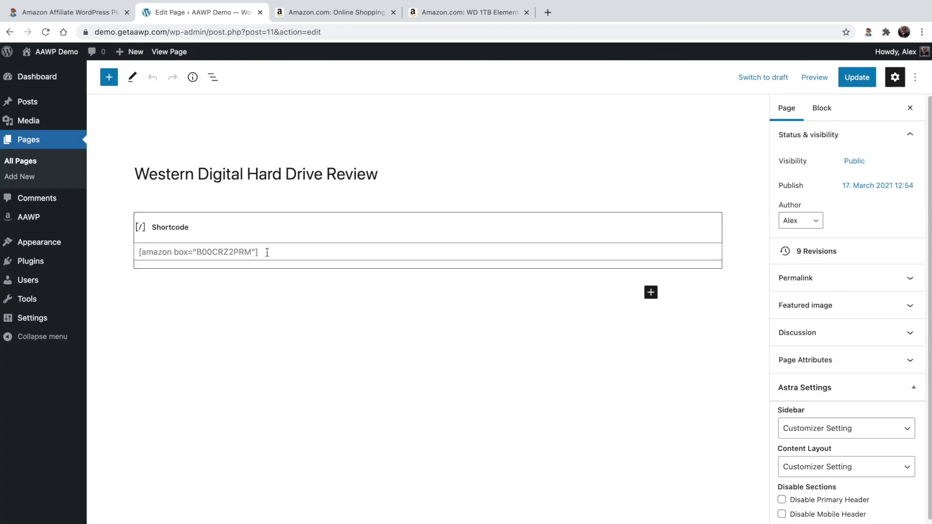
left_click_drag(267, 252, 144, 249)
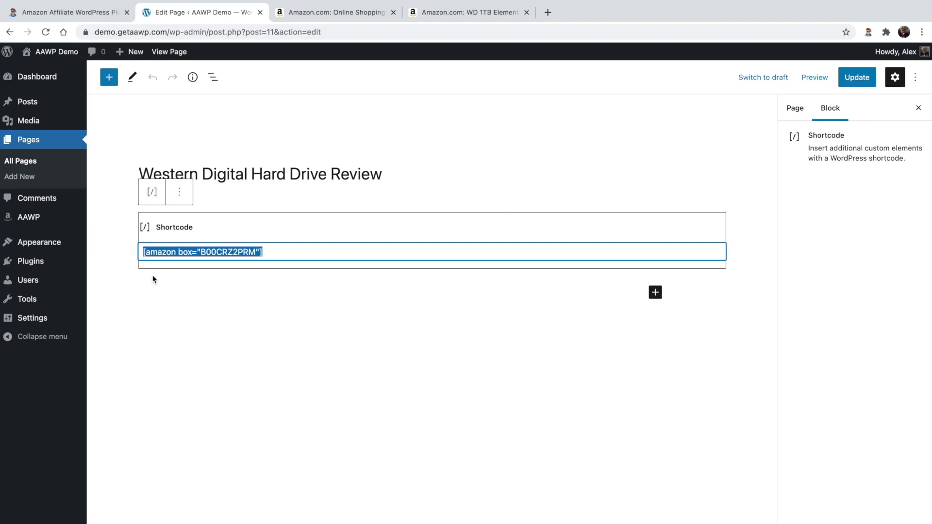
left_click(165, 309)
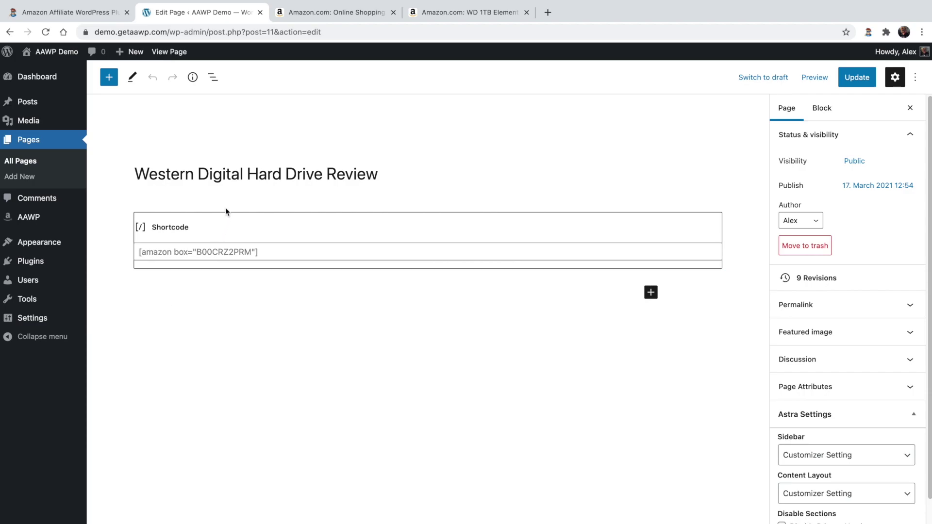
Step: Open the recently viewed WD Elements drive on Amazon and generate its Standard Product Box shortcode with the AAWP Shortcode Generator
left_click(334, 12)
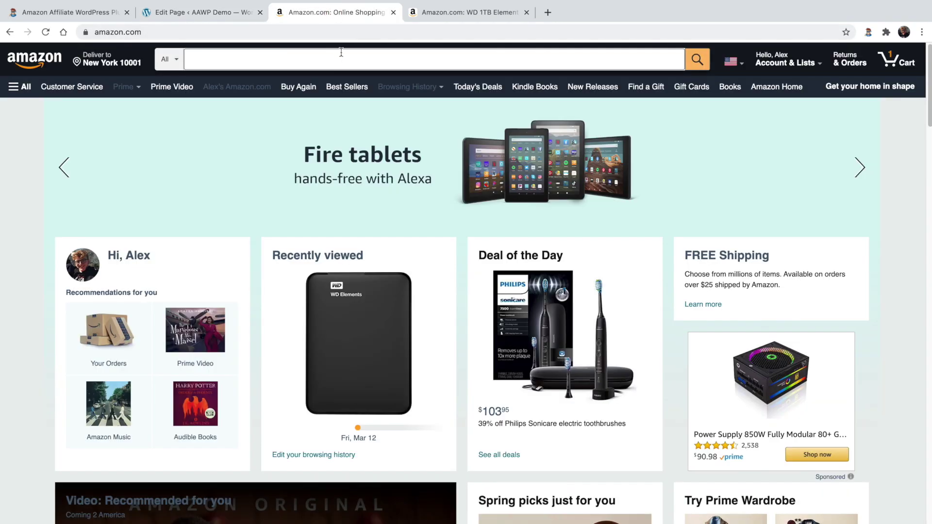
left_click(337, 305)
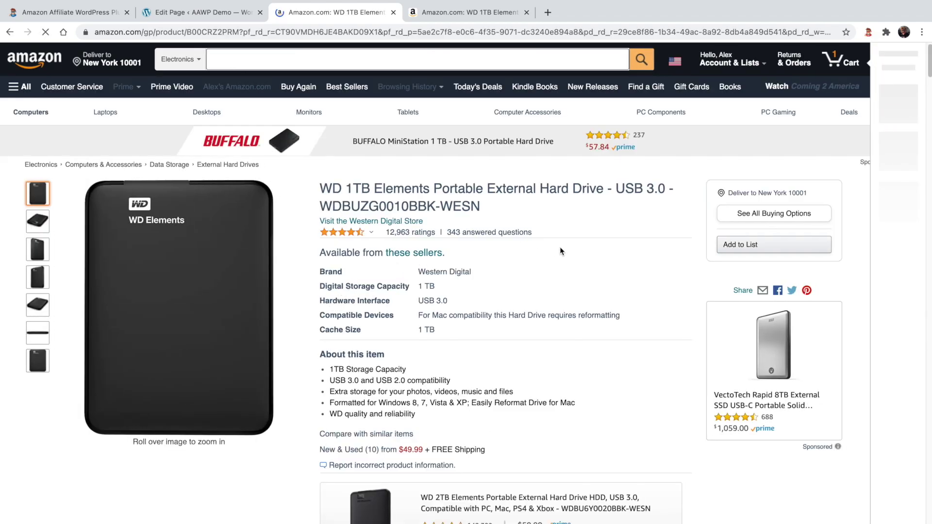
left_click(868, 32)
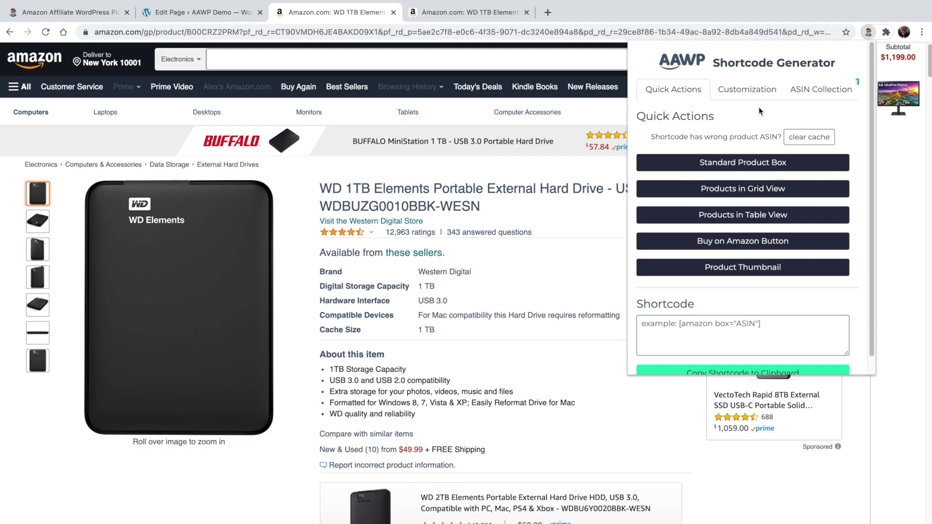
left_click(743, 163)
Step: Customize the shortcode with the title "Western Digital Hard Drive"
left_click(748, 89)
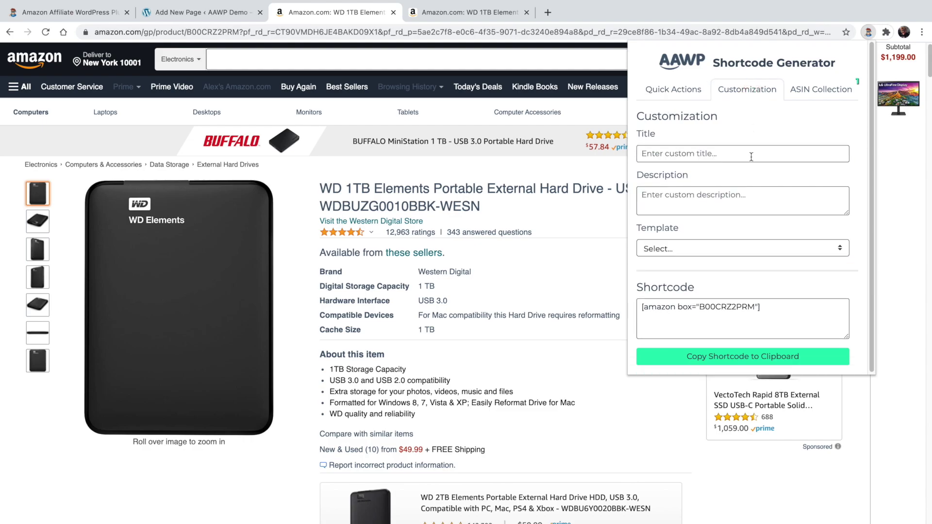
left_click(707, 153)
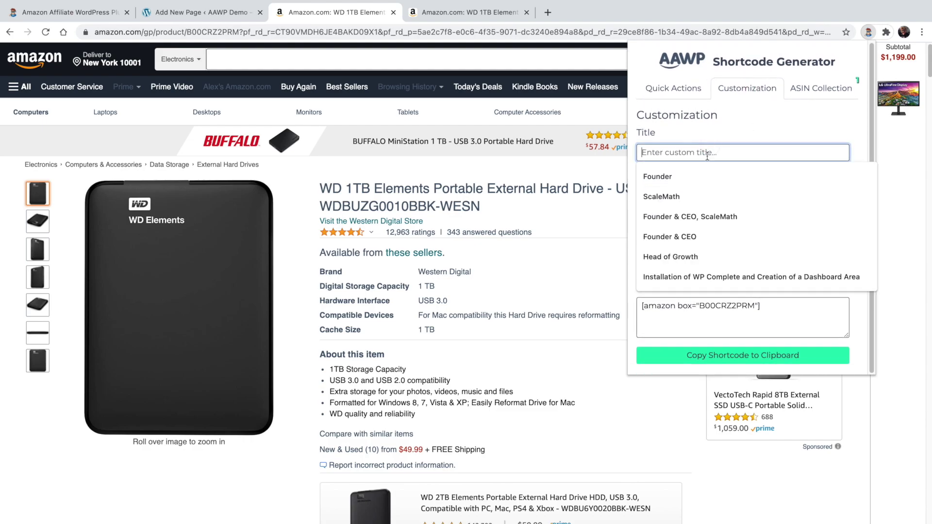
type("This is my c")
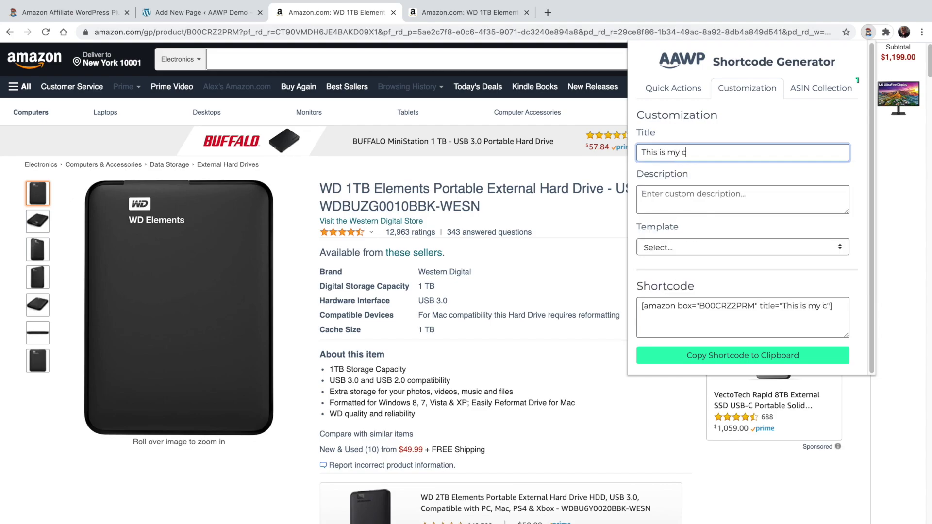
type("ustom title")
key("super+a")
type("Western Digital Hard")
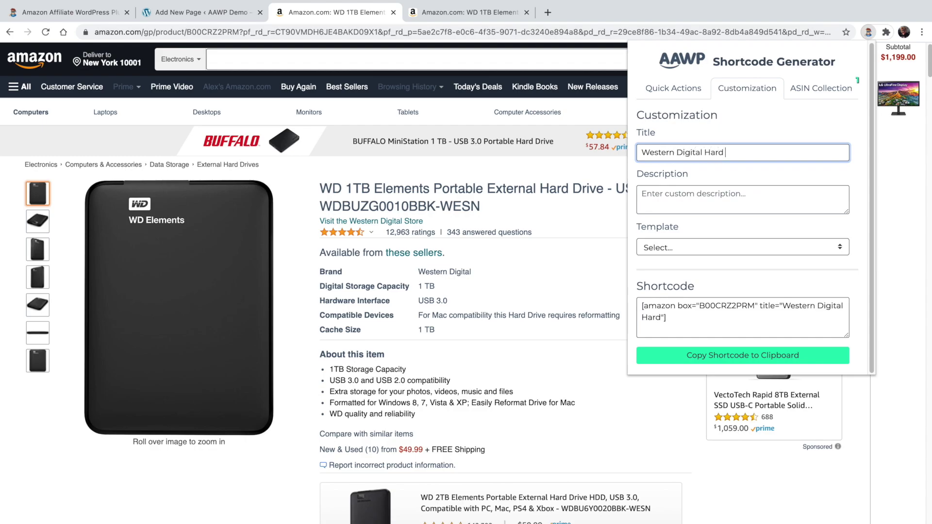
type(" Drive")
Step: Add the description "Some more info about this product & why I love it." to the shortcode and choose the Horizontal template
left_click(705, 200)
type("Some more info about this product & why I love it.")
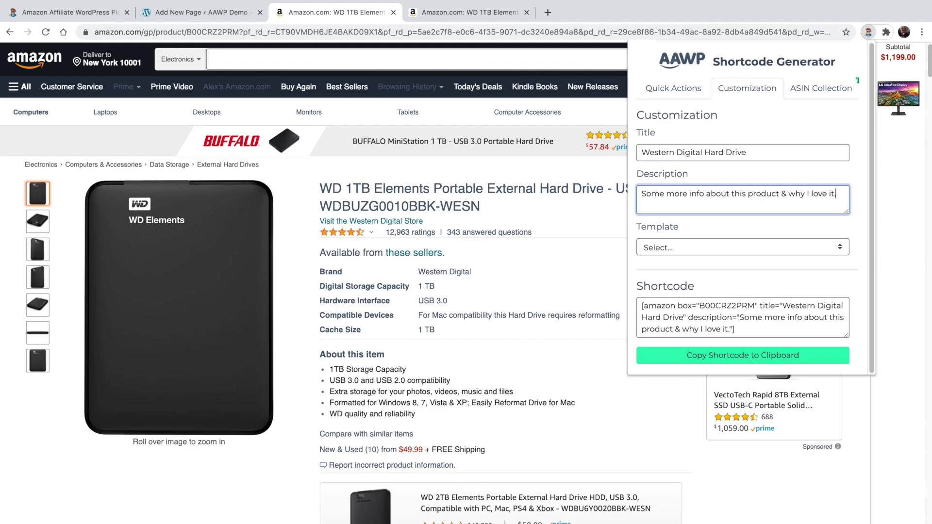
left_click(695, 246)
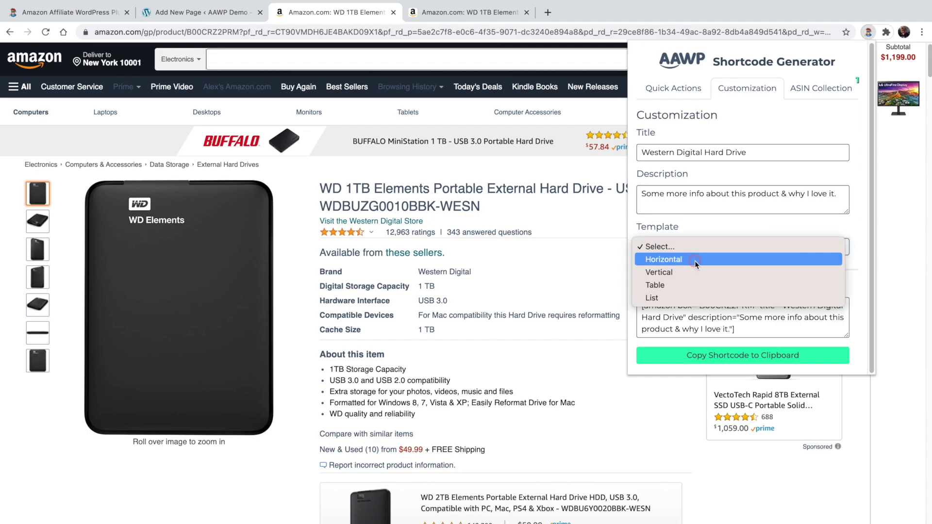
left_click(694, 261)
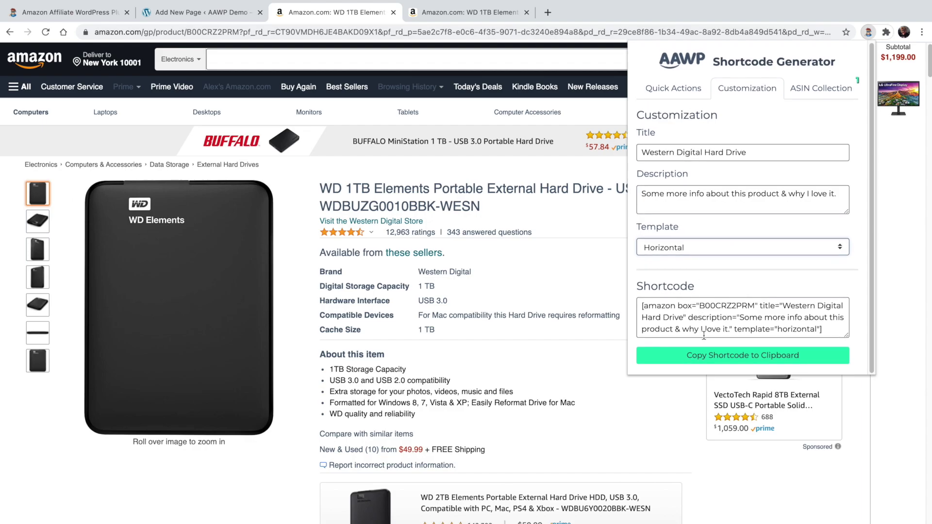
Step: Copy the customized shortcode and replace the existing box shortcode on the new WordPress page with it
left_click(706, 355)
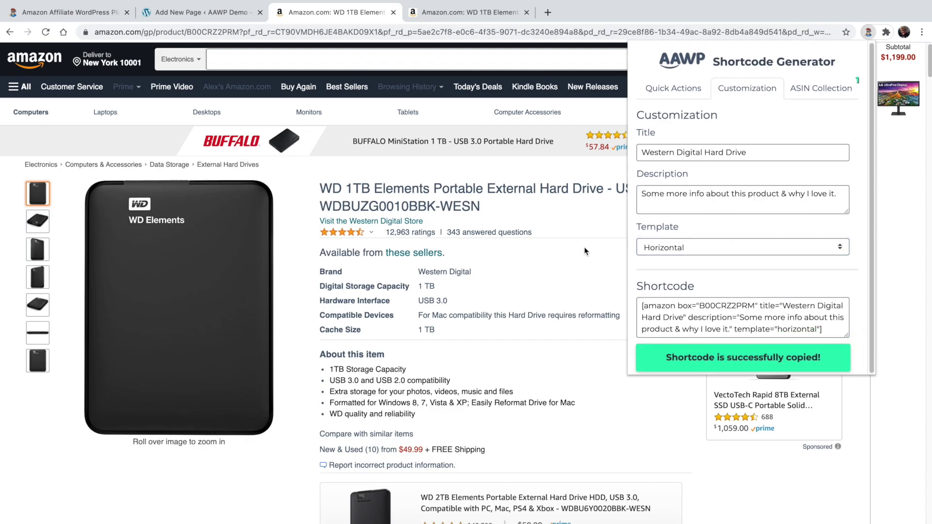
left_click(224, 14)
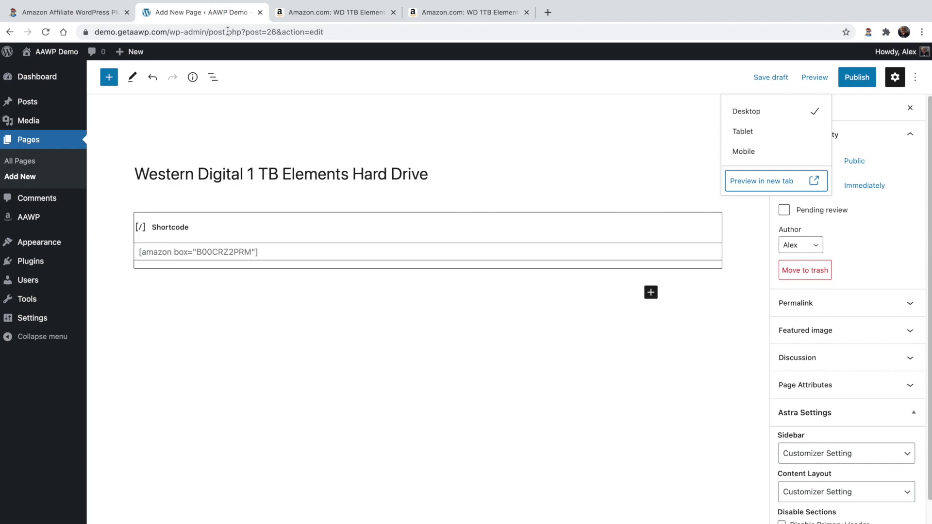
triple_click(277, 251)
type("[amazon box=\"B00CRZ2PRM\" title=\"Western Digital Hard Drive\" description=\"Some more info about this product & why I love it.\" template=\"horizontal\"]")
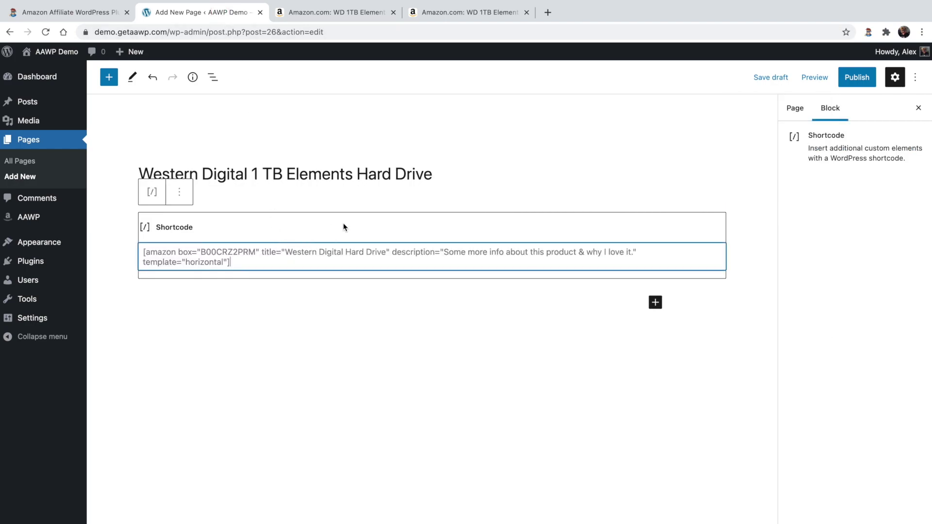
Step: Preview the page in a new tab and examine the product box's custom title and description
left_click(815, 77)
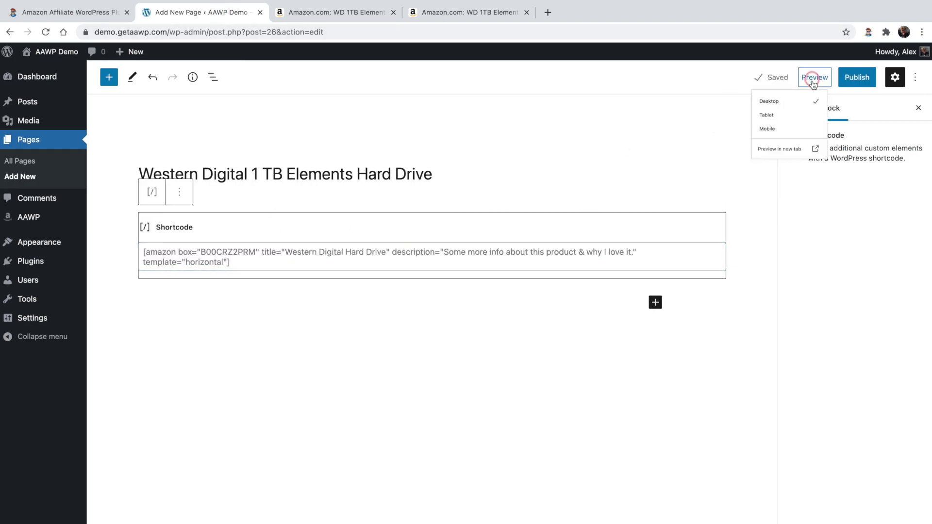
left_click(771, 183)
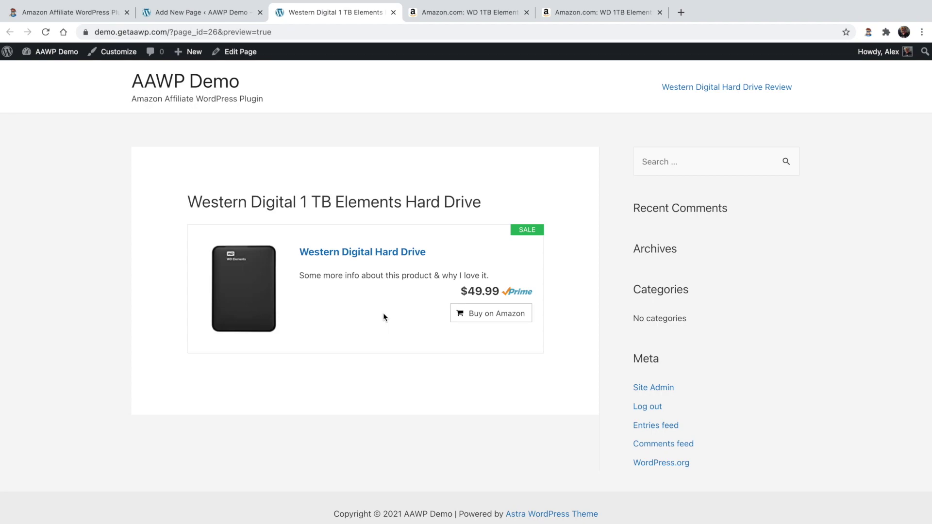
left_click(301, 277)
left_click_drag(301, 277, 497, 283)
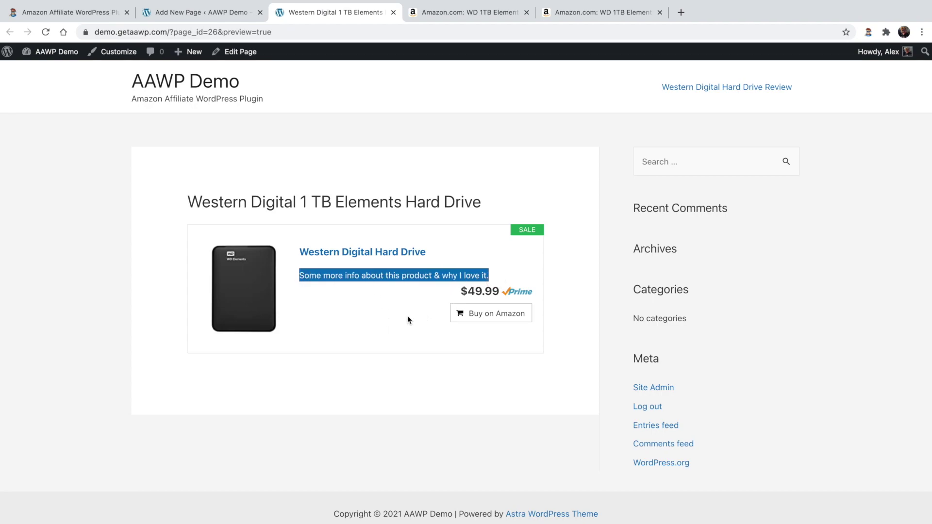
Step: Return to the page editor and add the shortcode [amazon link="B00CRZ2PRM"] below the product box shortcode
key("ctrl+shift+Tab")
left_click(245, 304)
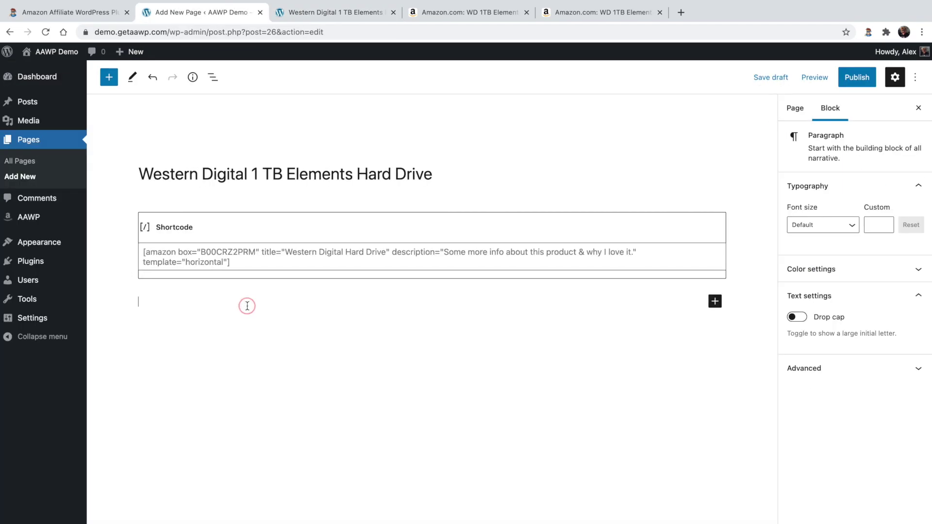
type("[amazon link=\"B00CRZ2PRM\"]")
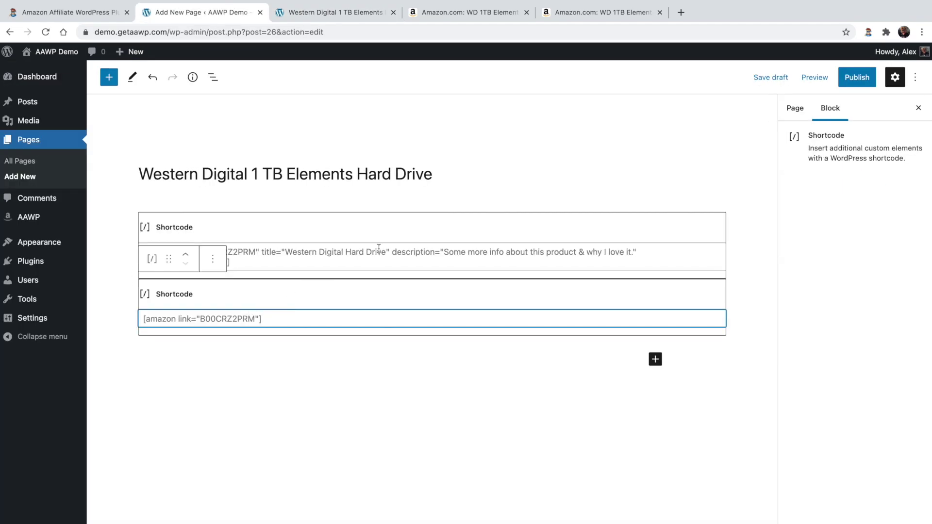
Step: Preview the page again and examine the product text link below the box
left_click(815, 77)
left_click(765, 181)
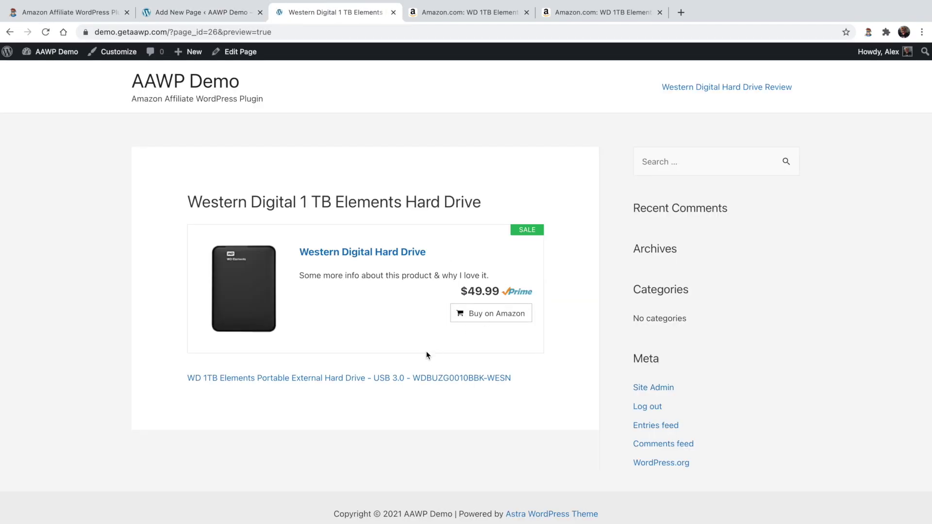
left_click_drag(523, 378, 189, 378)
left_click(173, 371)
Step: Add title="My Favorite Hard Drive" to the Amazon link shortcode in the page editor
left_click(205, 15)
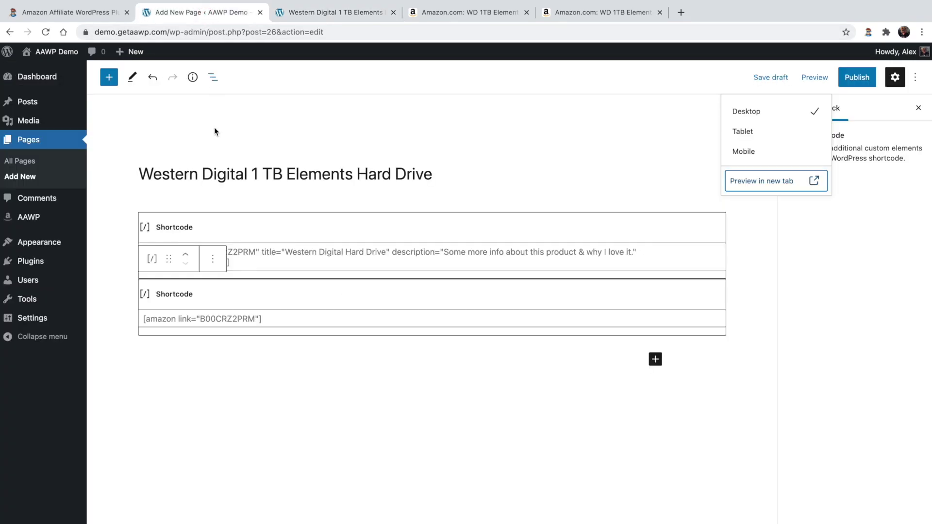
left_click(257, 318)
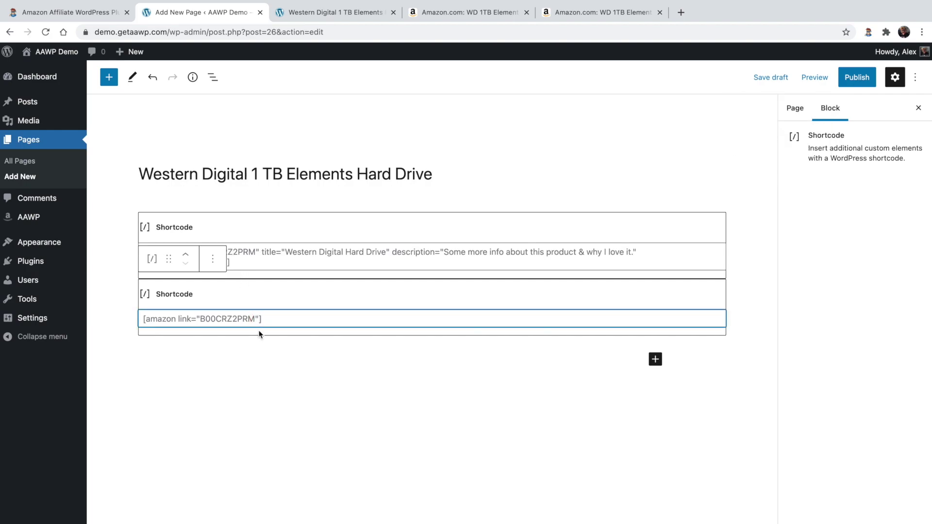
type("title=")
type("\"My Favorite Har")
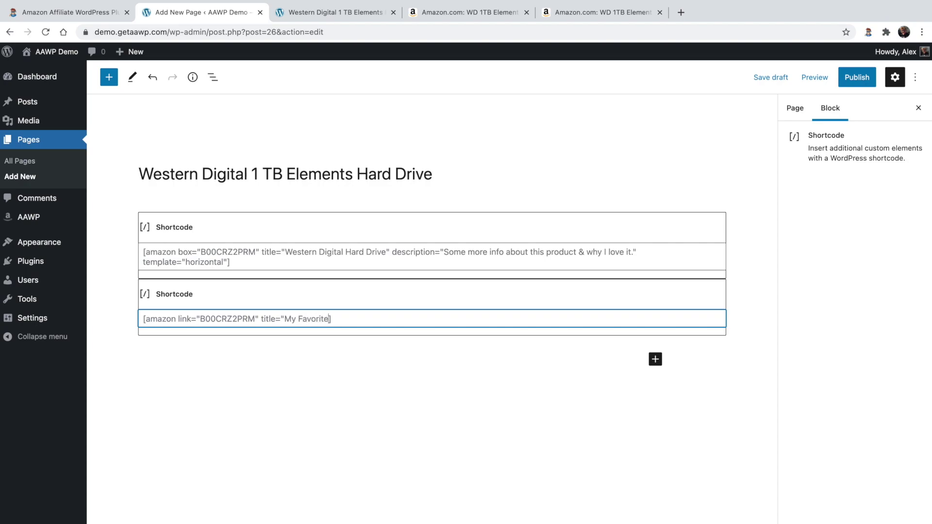
type("d Drive\"")
Step: Preview the page and check the custom title on the text link
left_click(815, 77)
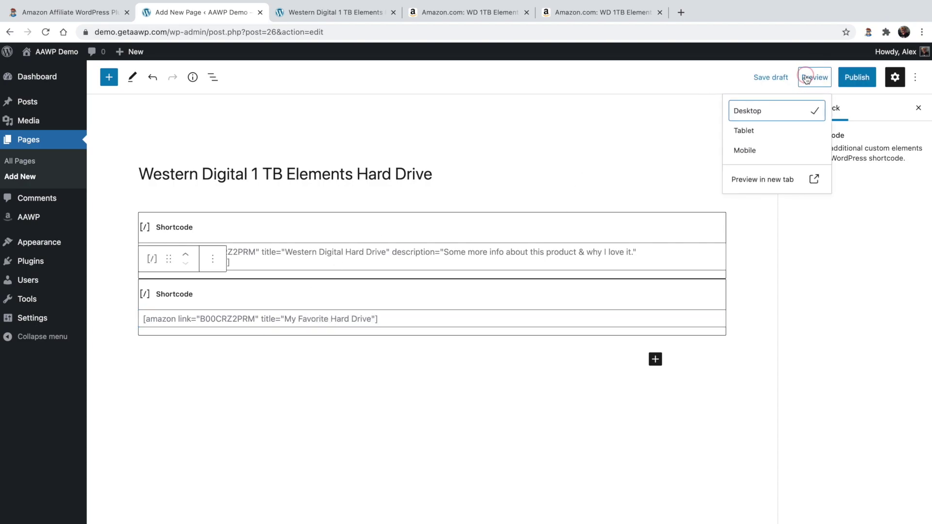
left_click(778, 181)
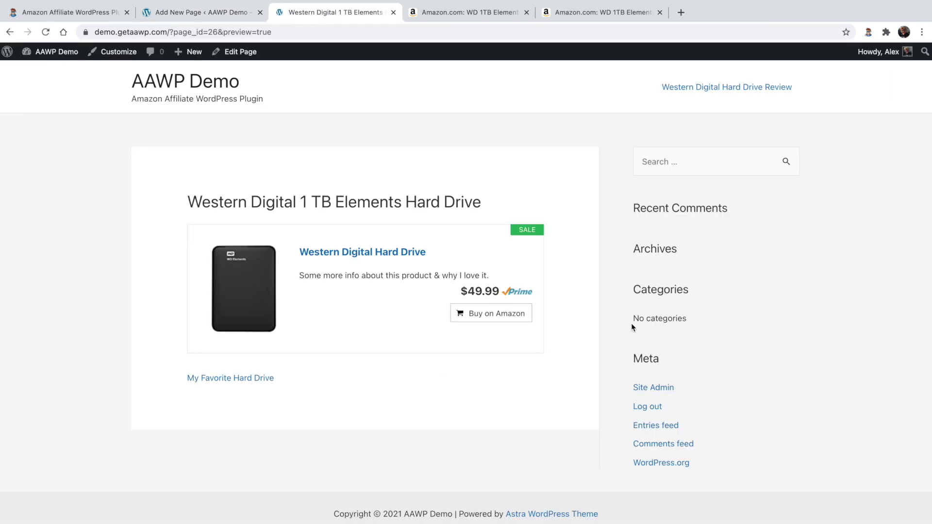
left_click_drag(282, 383, 176, 383)
left_click(176, 382)
Step: Go to the site's dashboard and open the Functions settings of the AAWP plugin
left_click(62, 53)
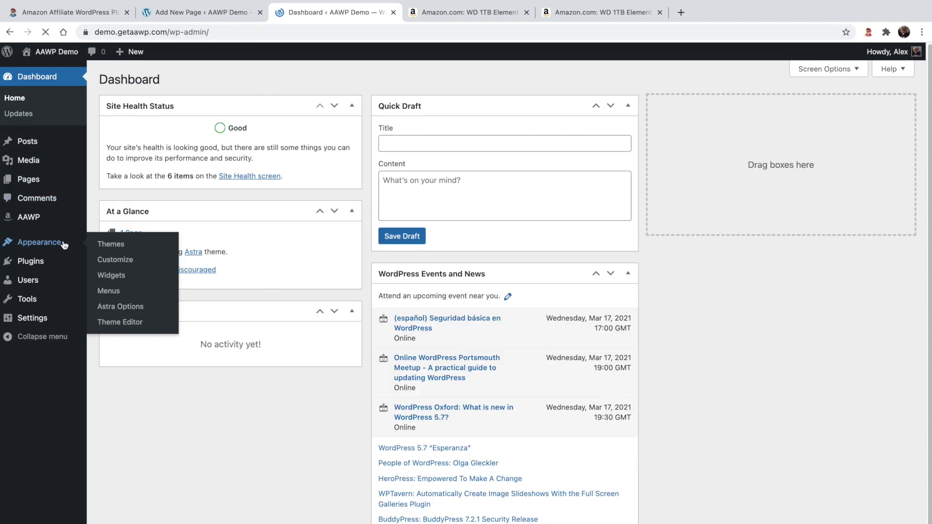
mouse_move(49, 219)
left_click(111, 219)
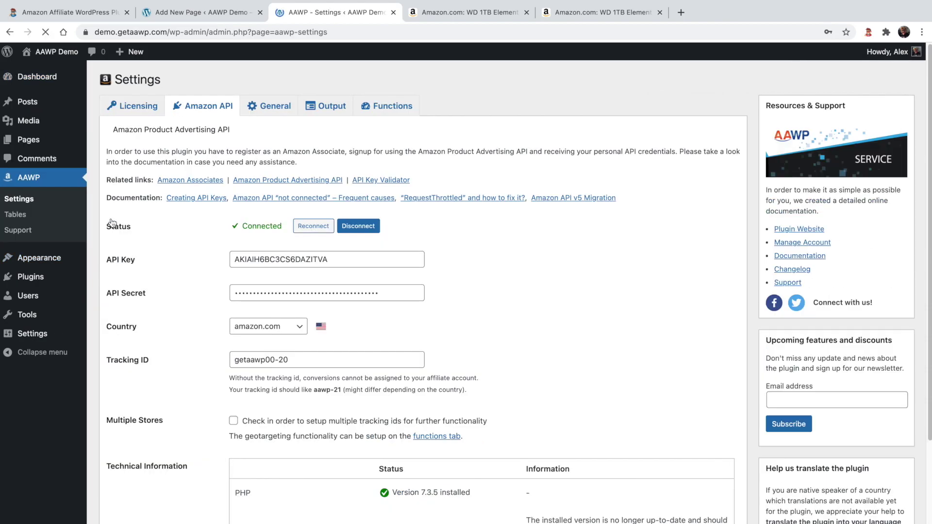
left_click(369, 106)
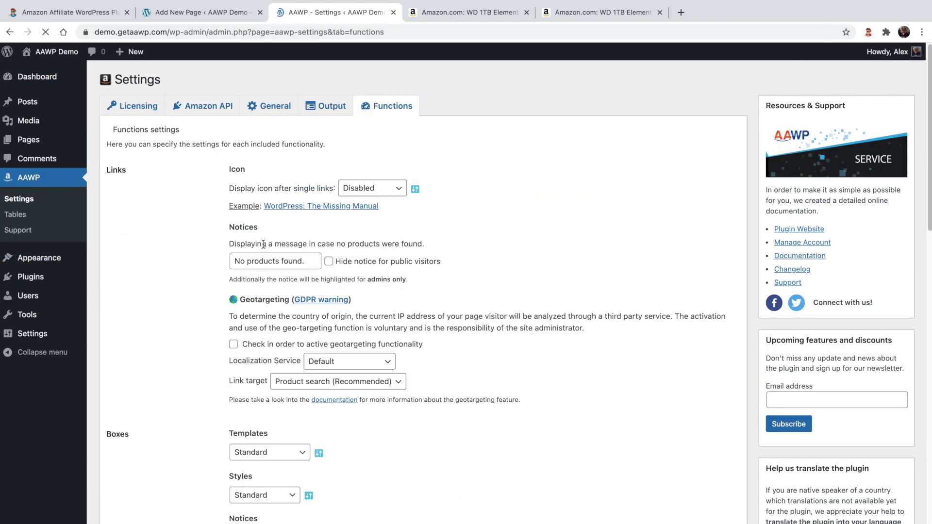
Step: Try the Amazon Icon, Amazon Logo and Cart icon options for the icon after single links, and set it back to Disabled
scroll(265, 249, "down", 1)
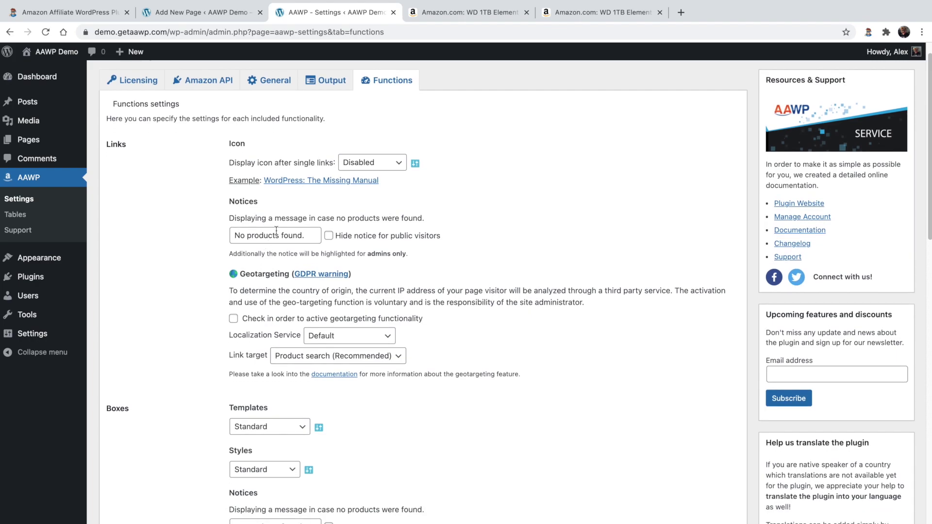
left_click(370, 167)
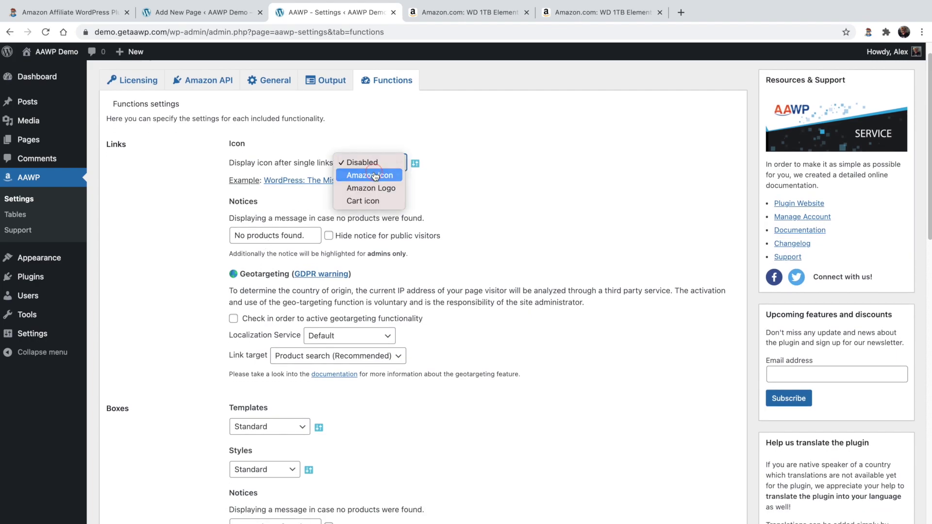
left_click(374, 175)
left_click(378, 167)
left_click(383, 175)
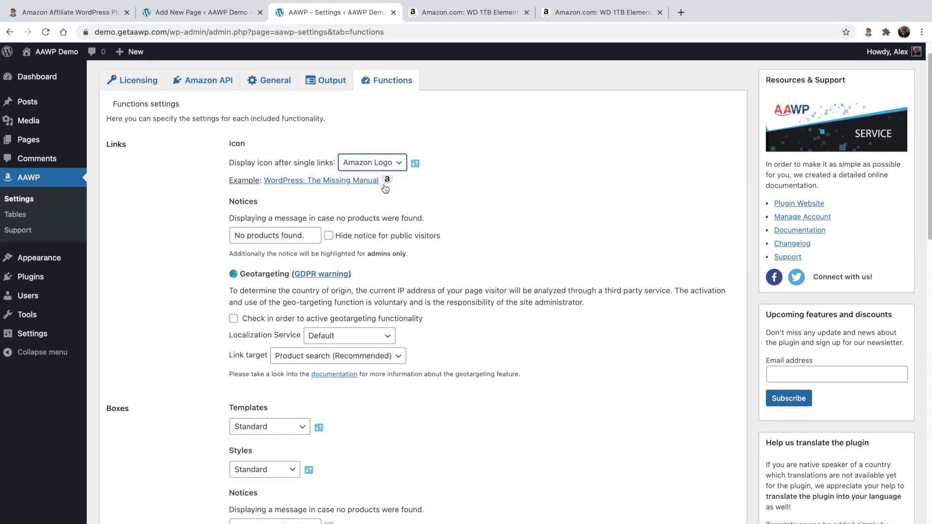
left_click(389, 166)
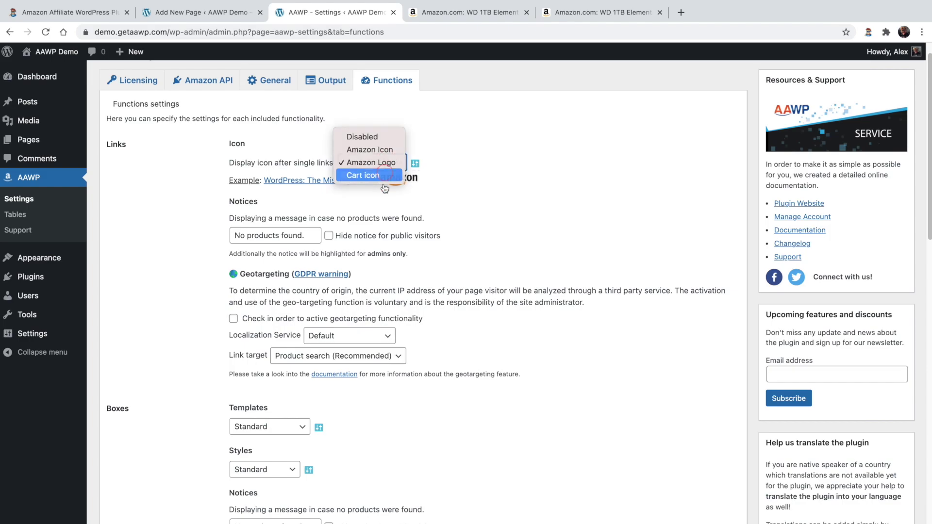
left_click(385, 178)
left_click(353, 166)
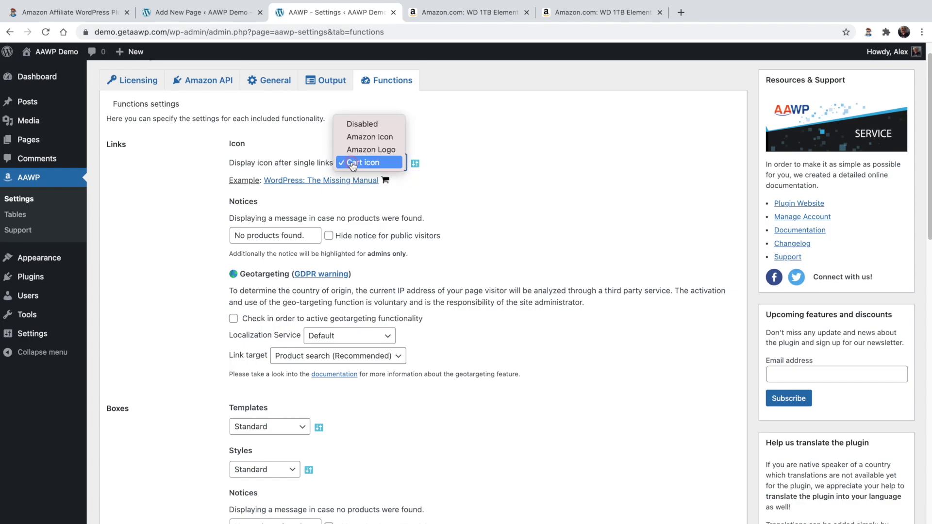
left_click(363, 123)
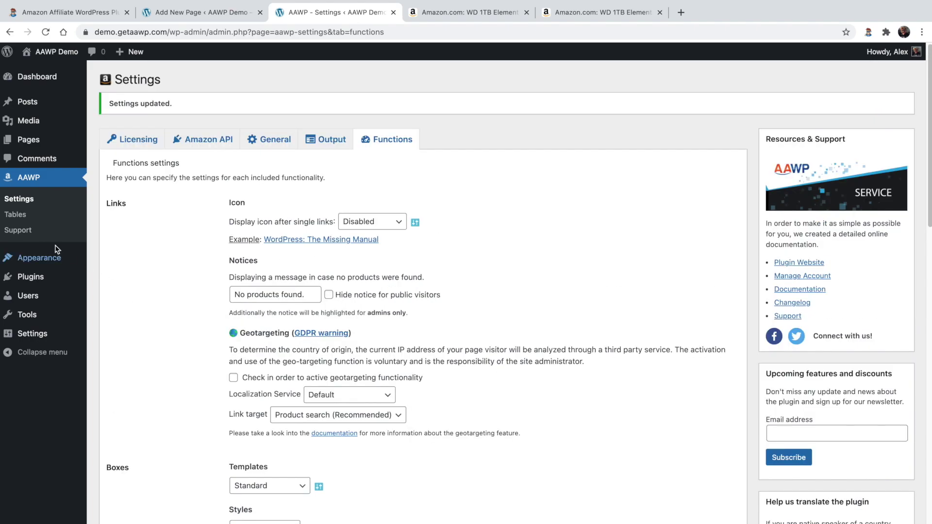
Step: Create a new AAWP table titled "Sample Comparison Table"
left_click(22, 218)
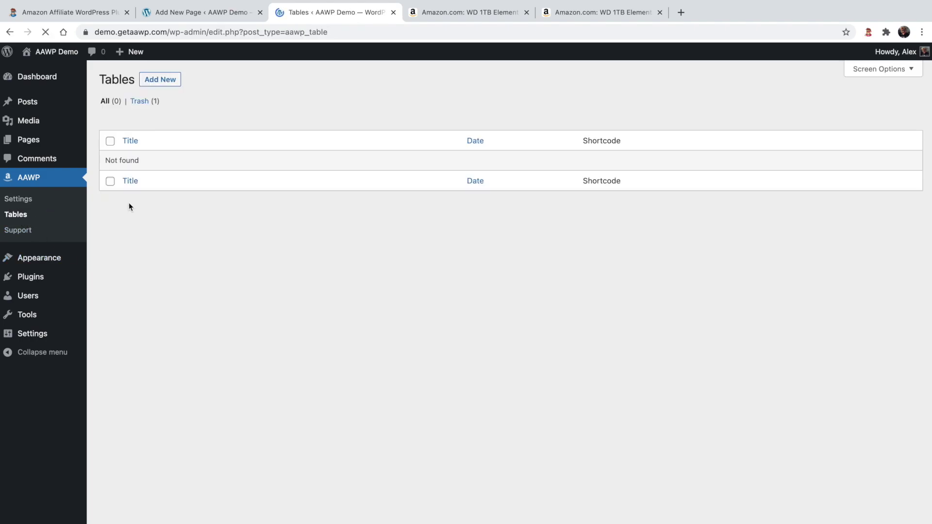
left_click(163, 86)
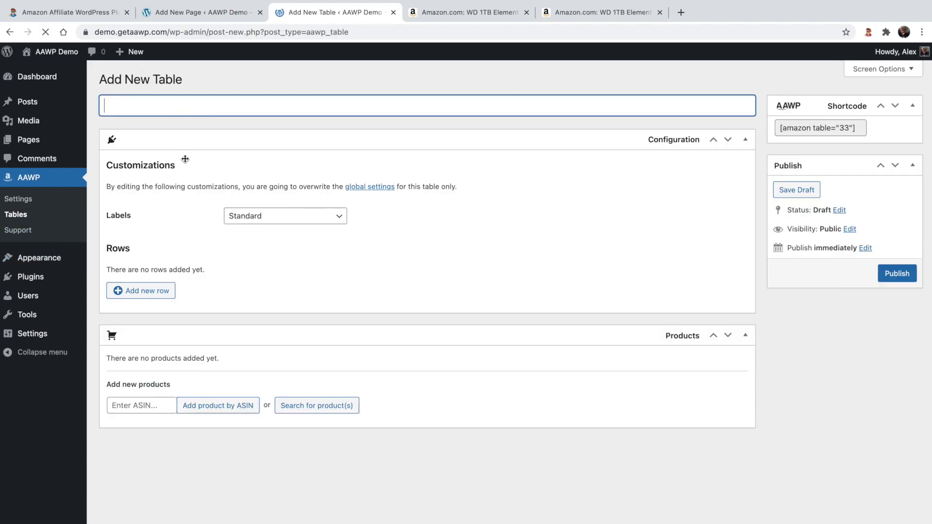
type("Sample Comparison Table")
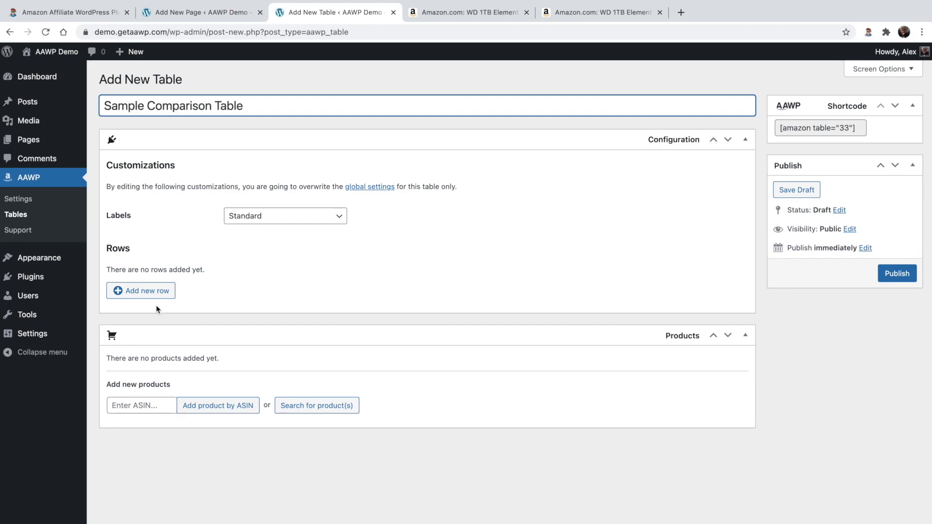
Step: Search for "hard drive" products and add the Seagate Portable 2TB and WD 2TB Elements Portable to the table
left_click(138, 403)
left_click(293, 405)
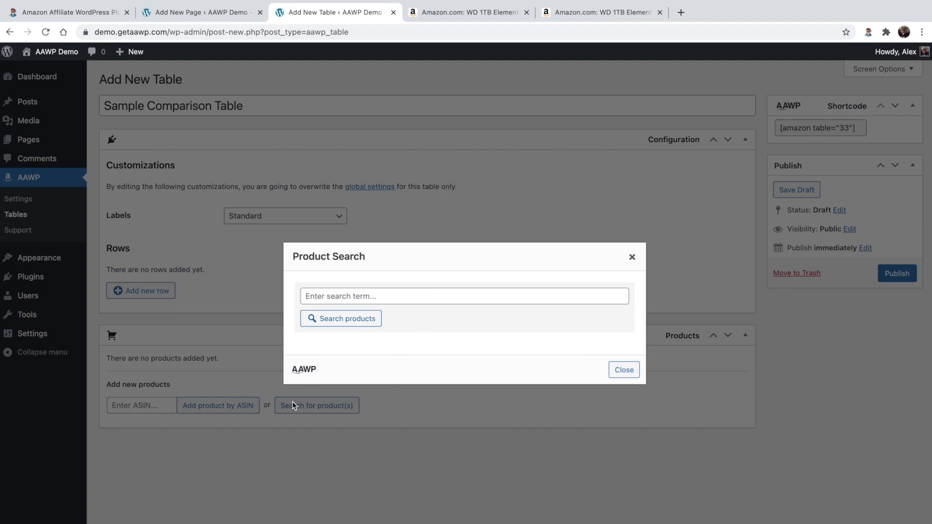
left_click(346, 298)
type("hard drive")
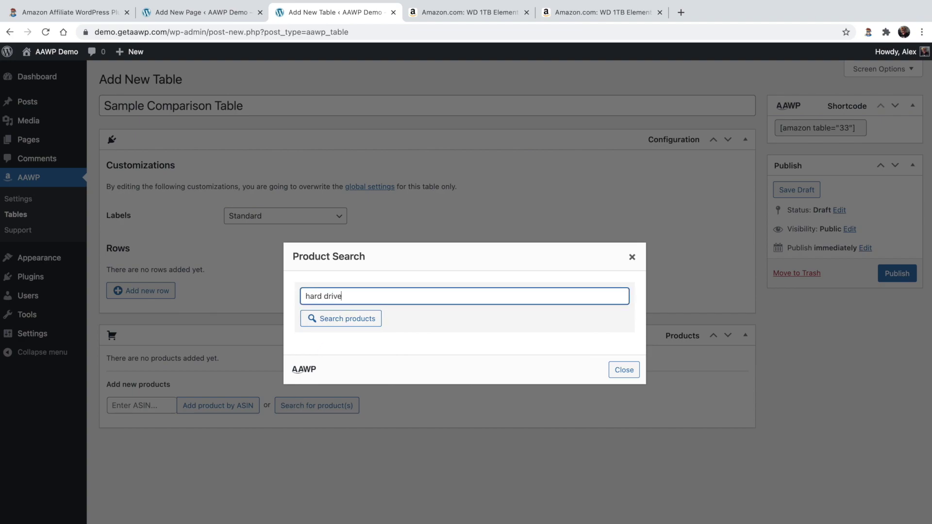
left_click(338, 318)
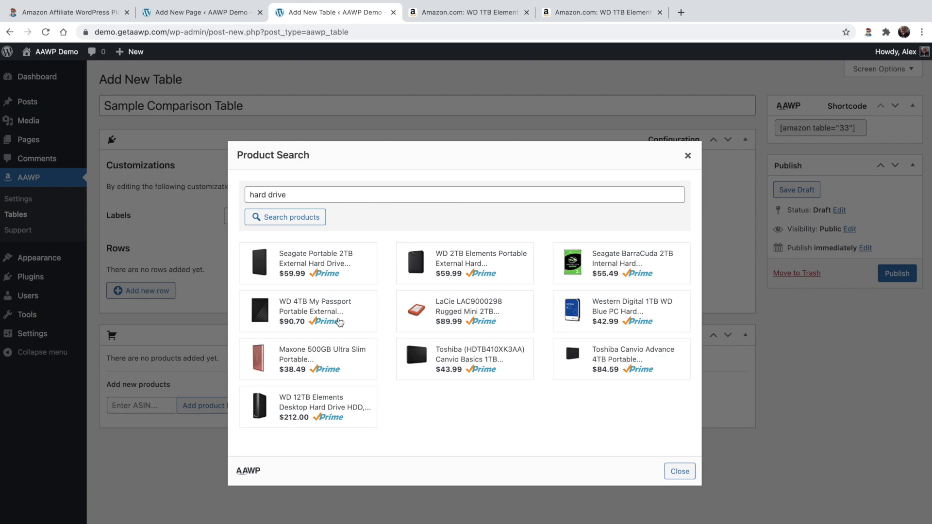
left_click(315, 262)
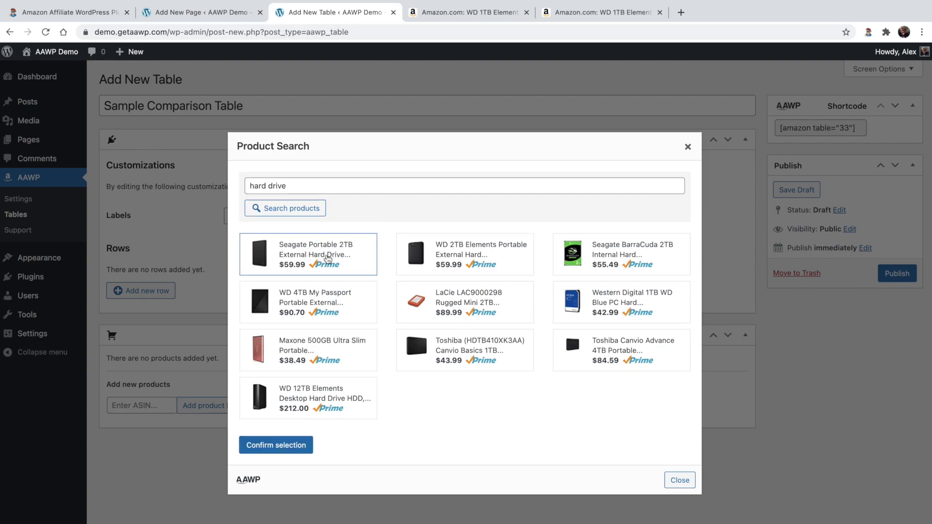
left_click(430, 249)
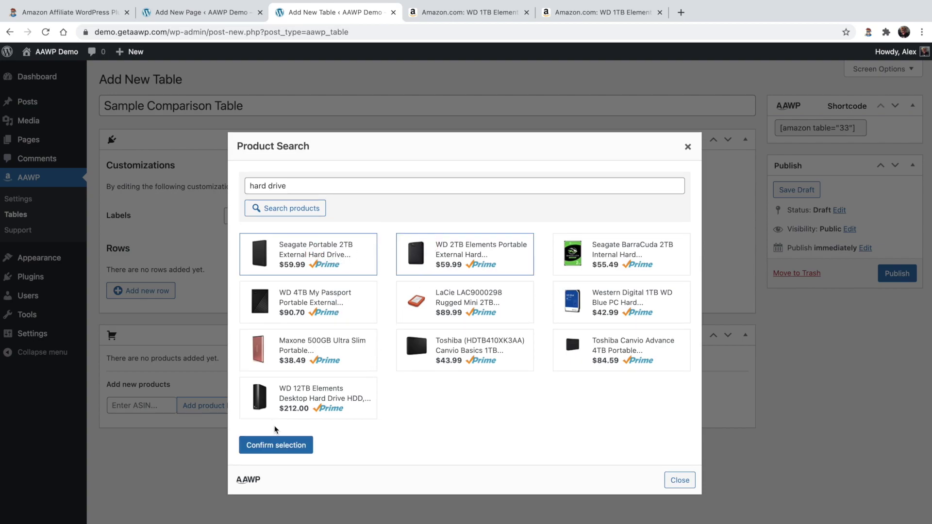
left_click(270, 444)
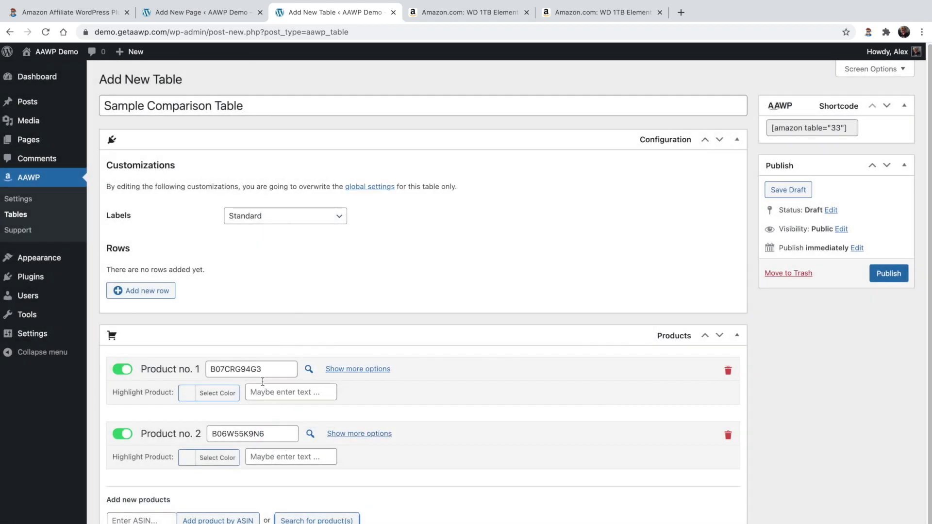
Step: Add a table row labelled "Product Name" that outputs the product Title
left_click(165, 291)
left_click(223, 277)
left_click(369, 277)
left_click(372, 302)
left_click(275, 279)
type("Product Name")
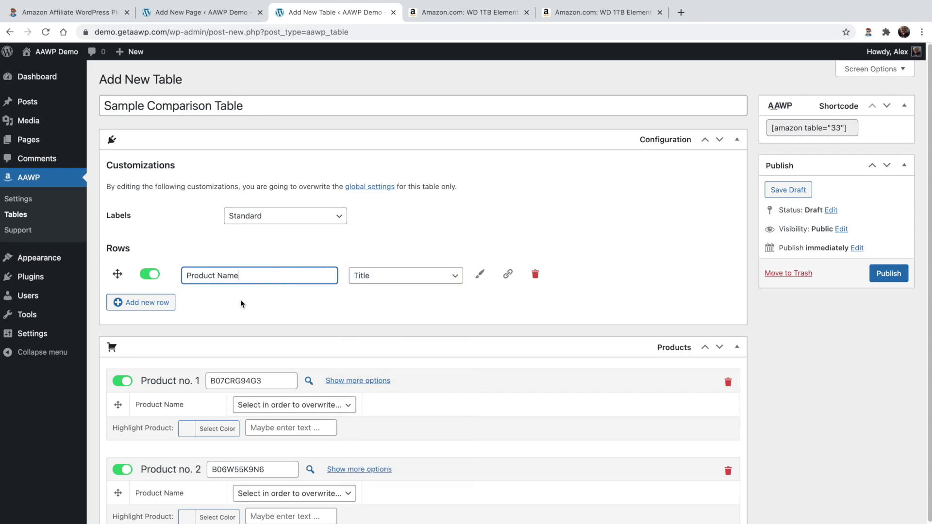
Step: Add a second table row labelled "Price" that outputs the product Price
left_click(165, 301)
left_click(377, 306)
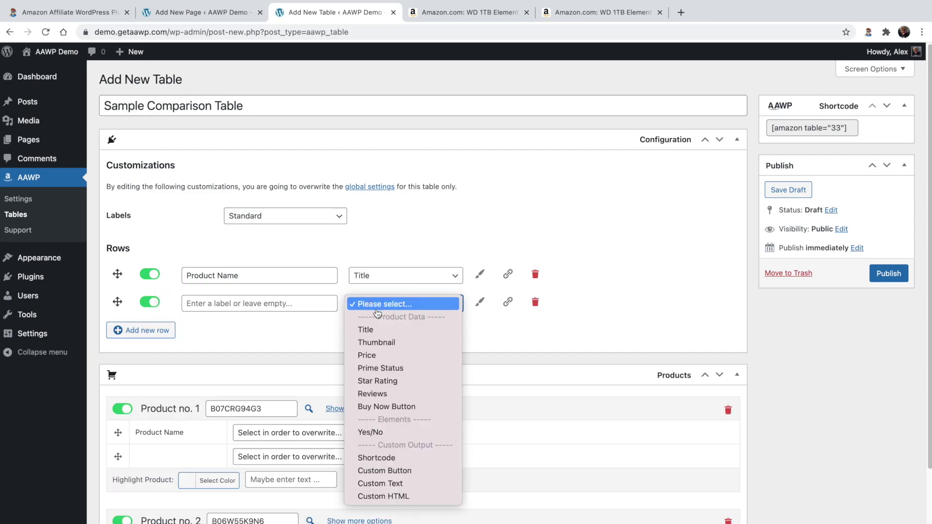
left_click(368, 355)
left_click(294, 304)
type("Price")
Step: Add a third table row labelled "Ratings" that outputs the product Reviews
left_click(141, 330)
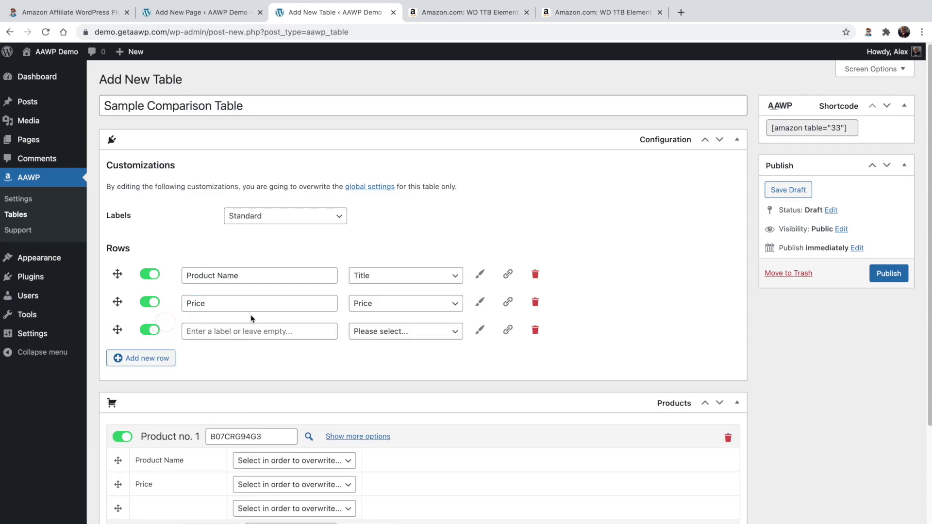
left_click(370, 331)
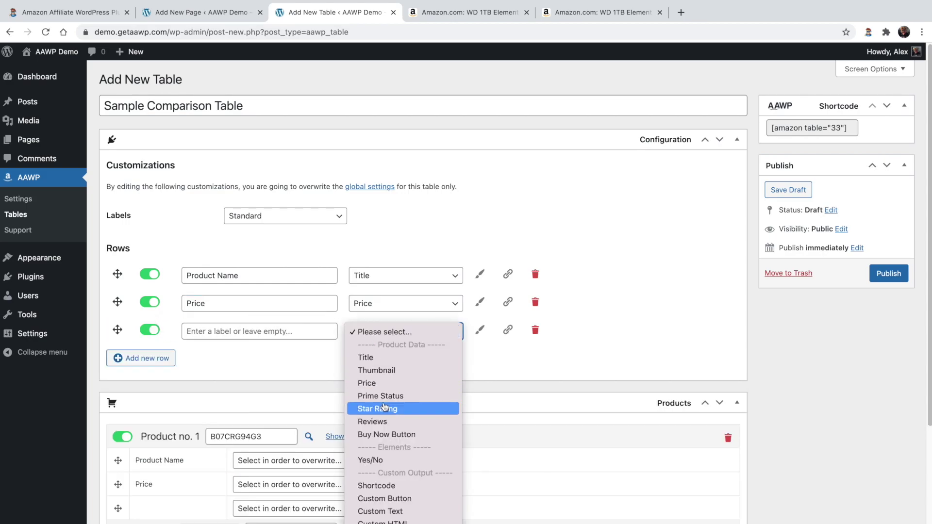
left_click(385, 421)
left_click(216, 334)
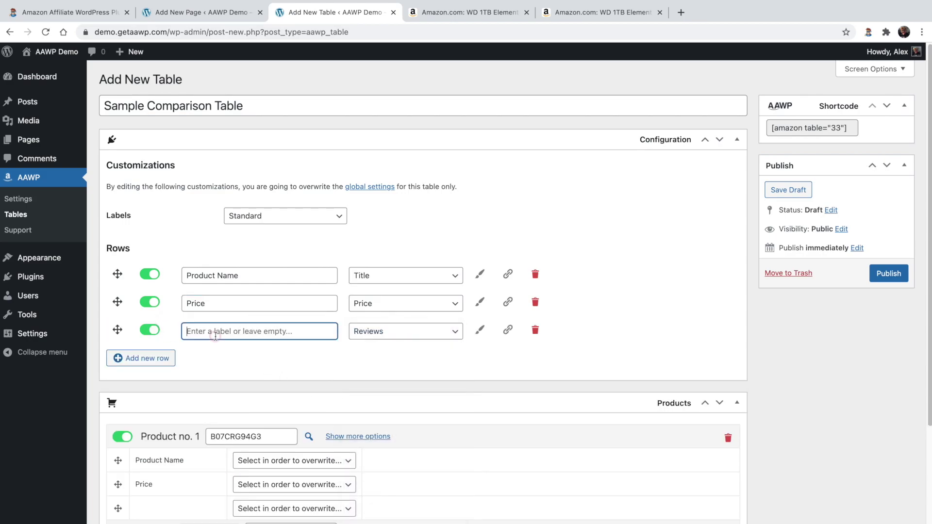
type("Ratings")
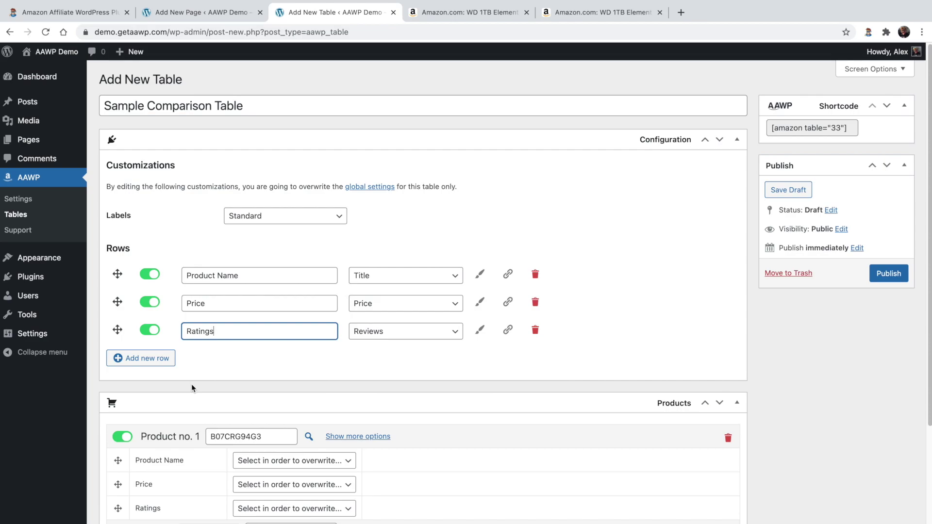
Step: Publish the comparison table and copy its shortcode
scroll(241, 374, "down", 3)
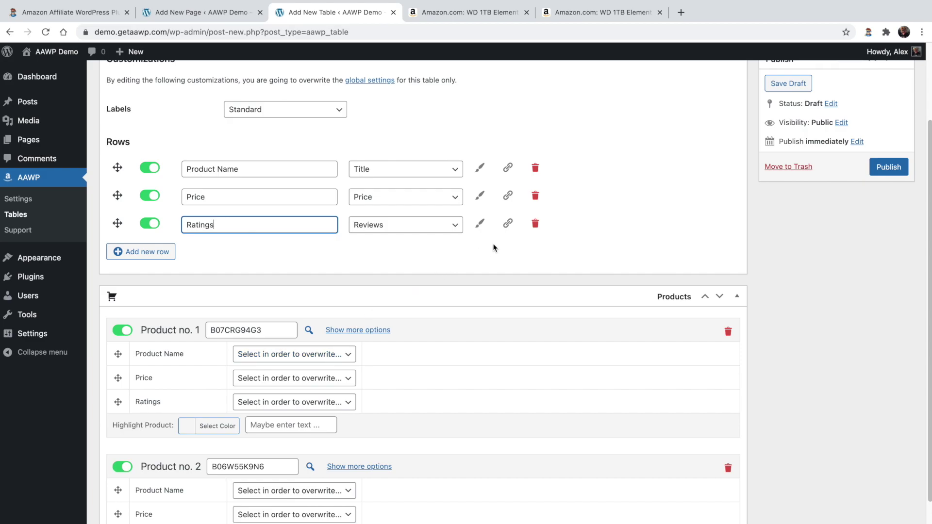
scroll(494, 248, "up", 5)
left_click(889, 272)
left_click_drag(771, 161, 849, 161)
key("ctrl+c")
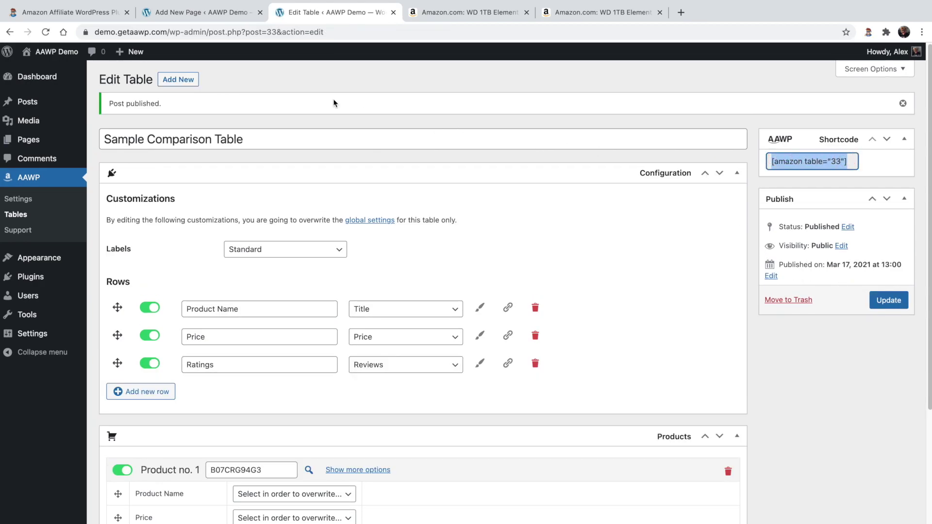
Step: Add a Shortcode block containing [amazon table="33"] below the link shortcode on the Western Digital hard drive page
left_click(214, 12)
left_click(651, 359)
left_click(651, 359)
type("short")
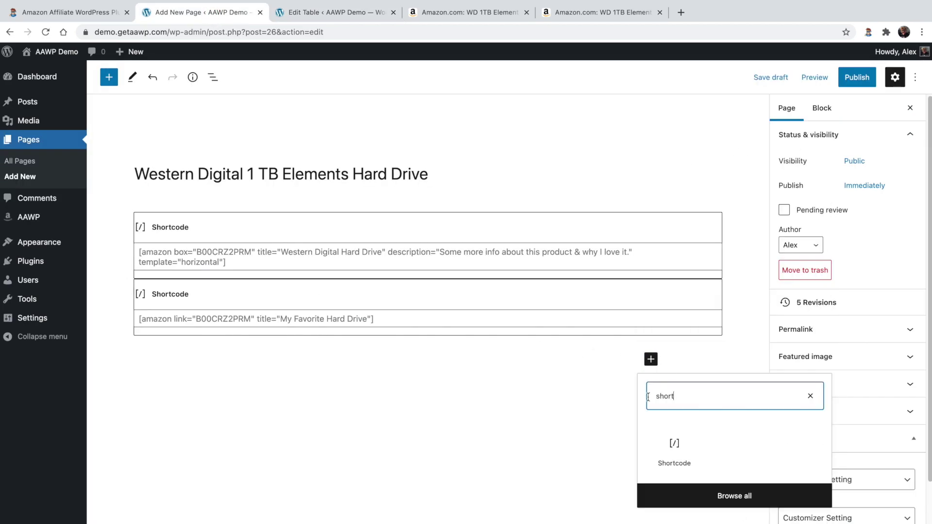
left_click(675, 451)
key("ctrl+v")
Step: Preview the page in a new tab and examine the comparison table below the text link
left_click(814, 77)
left_click(787, 185)
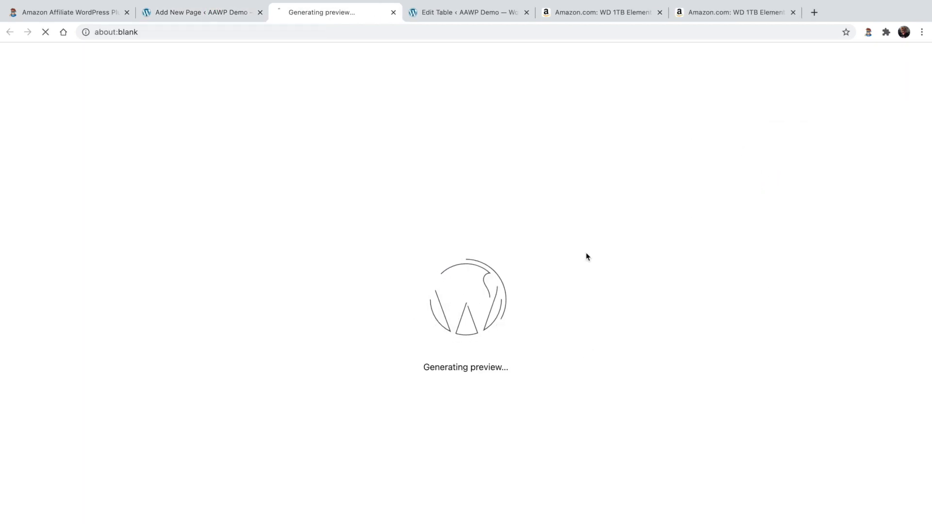
scroll(478, 359, "down", 5)
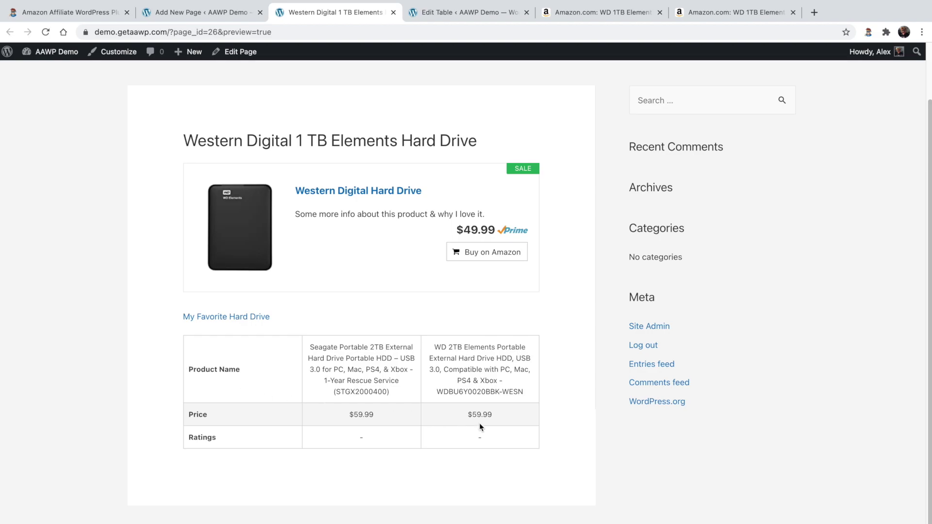
Step: Return to the page editor and create a new page titled "Top 3 4k Monitors"
key("ctrl+shift+Tab")
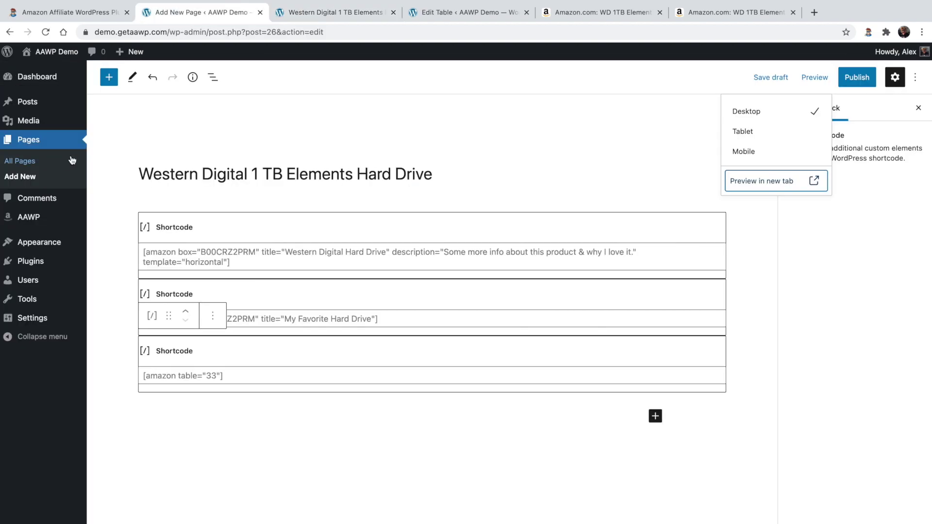
left_click(27, 177)
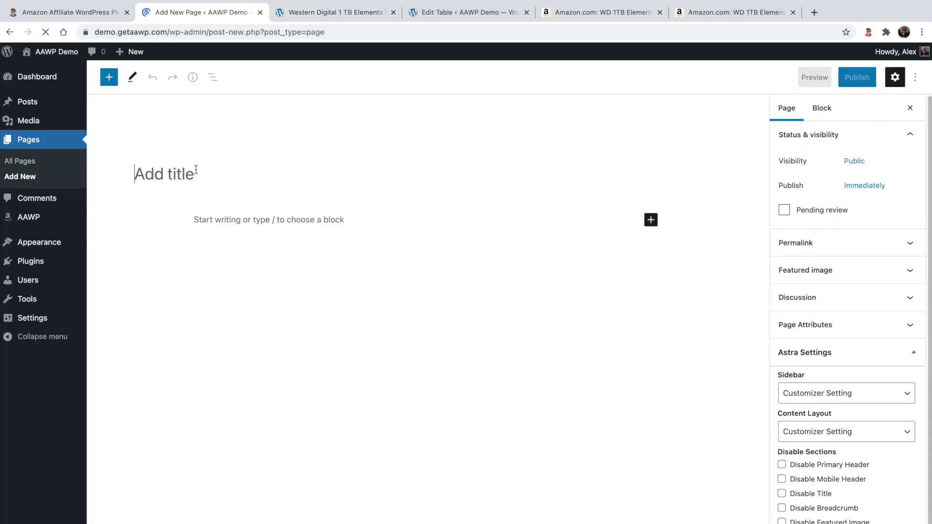
type("Top 3 ")
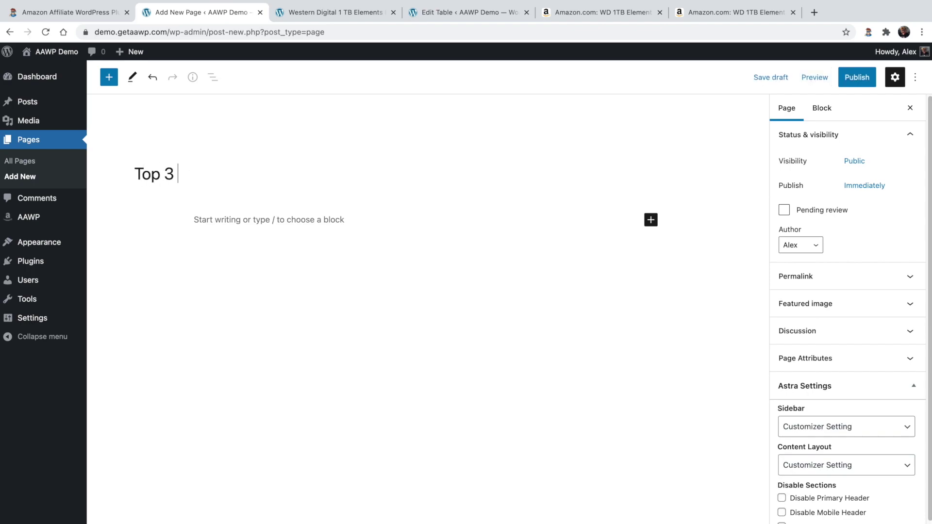
type("4k Monitors")
Step: Insert a Shortcode block containing [amazon bestseller="4k monitor" items="3"] on the monitors page
left_click(199, 215)
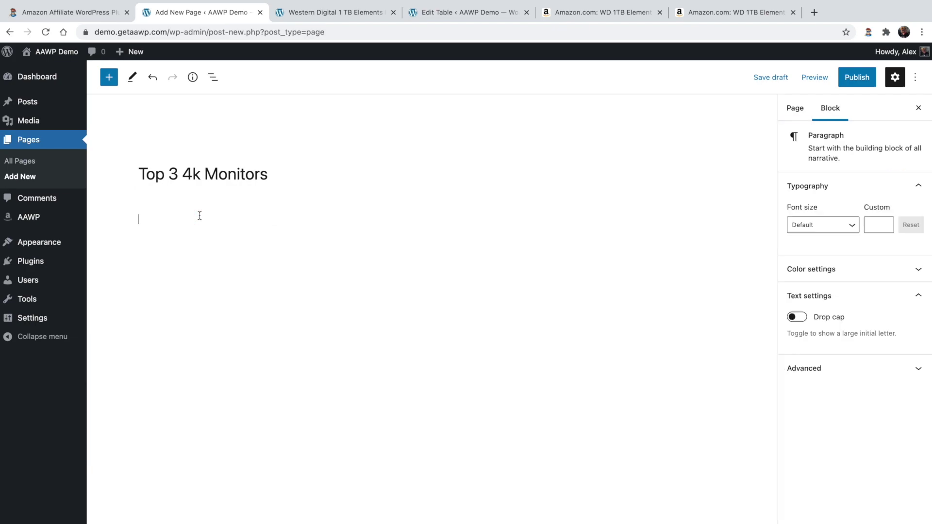
type("/short")
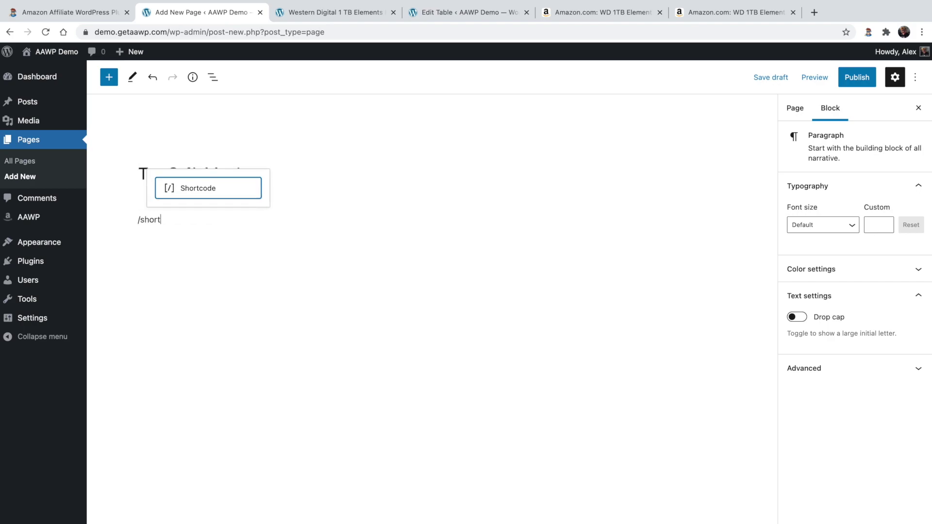
key("Return")
type("[amazon bestseller=\"4k monitor\" items=\"3")
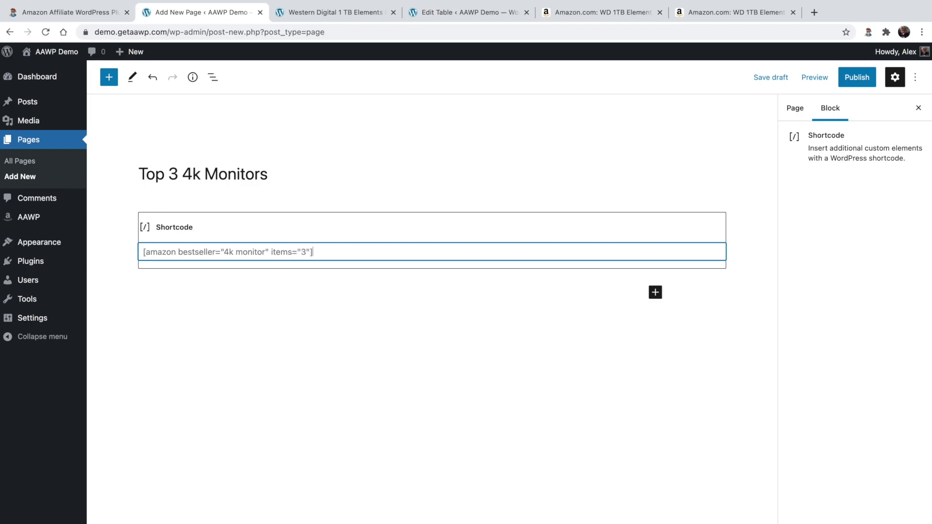
Step: Preview the monitors page in a new tab and look through the bestseller product boxes
left_click(808, 78)
left_click(749, 182)
scroll(383, 246, "down", 12)
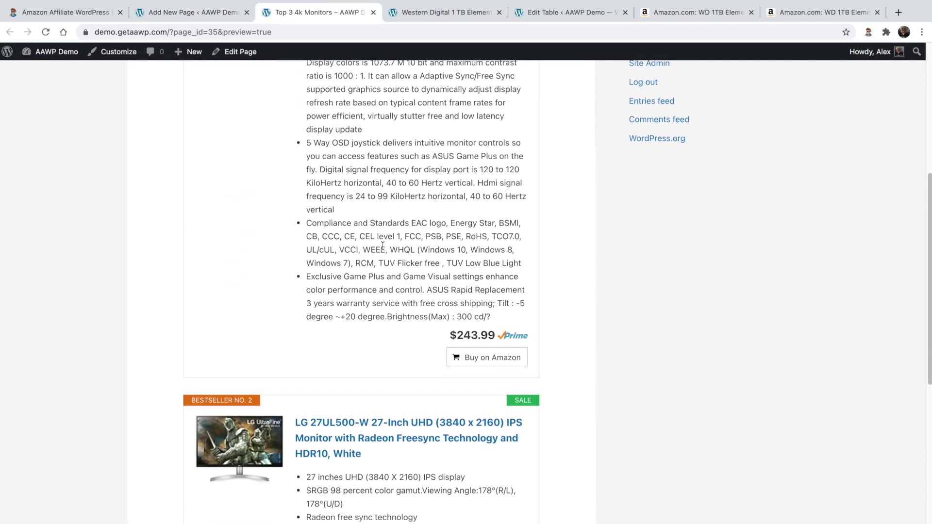
scroll(382, 245, "down", 4)
scroll(383, 246, "up", 15)
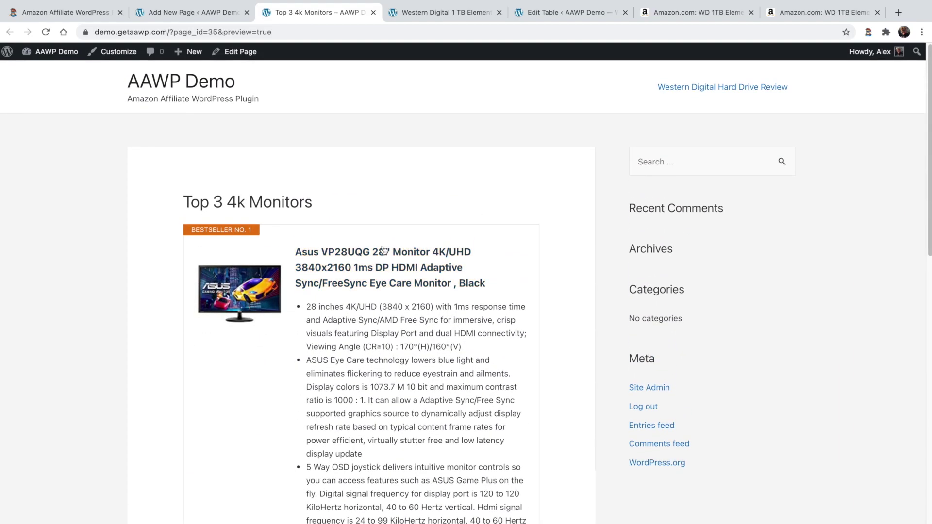
Step: Return to the page editor and create a new page titled "Product Data Fields"
left_click(149, 16)
left_click(27, 178)
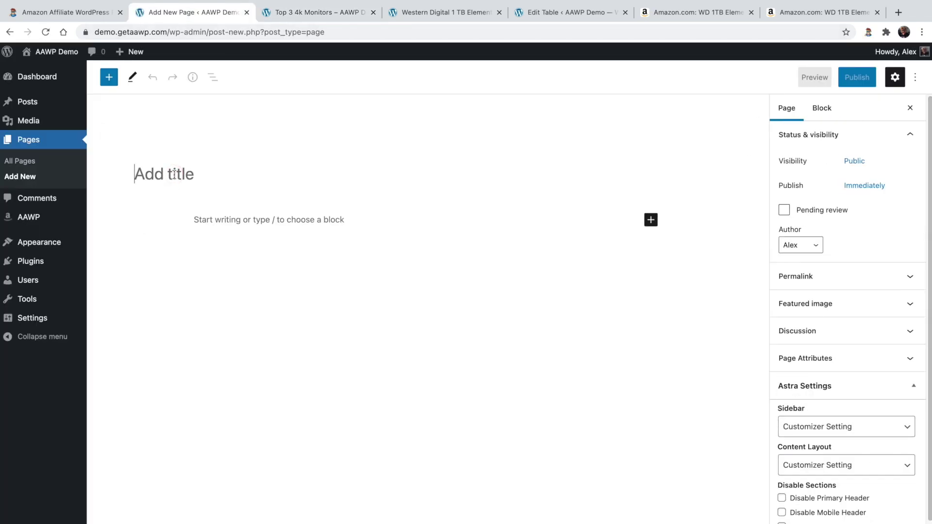
type("Product Data Fields")
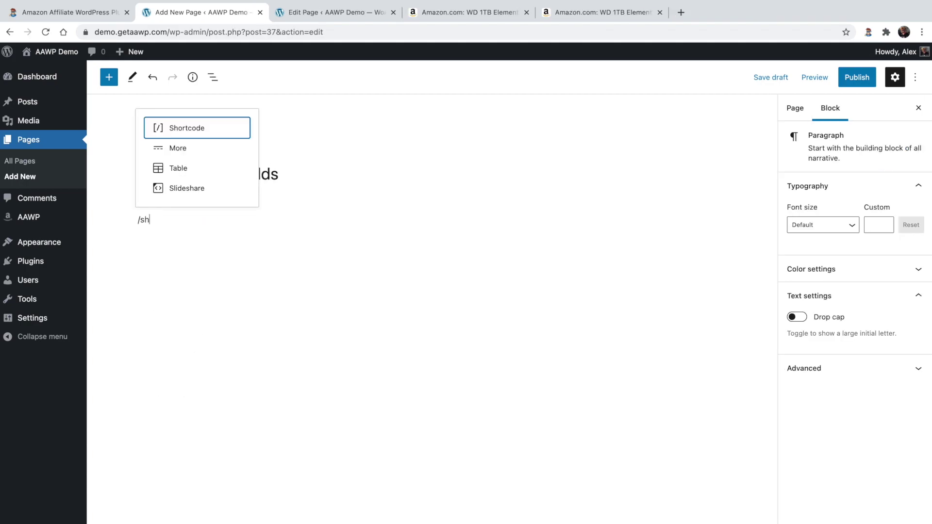
Step: Insert a Shortcode block containing [amazon fields="B00CRZ2PRM" value="price"] on the Product Data Fields page and save the draft
key("Return")
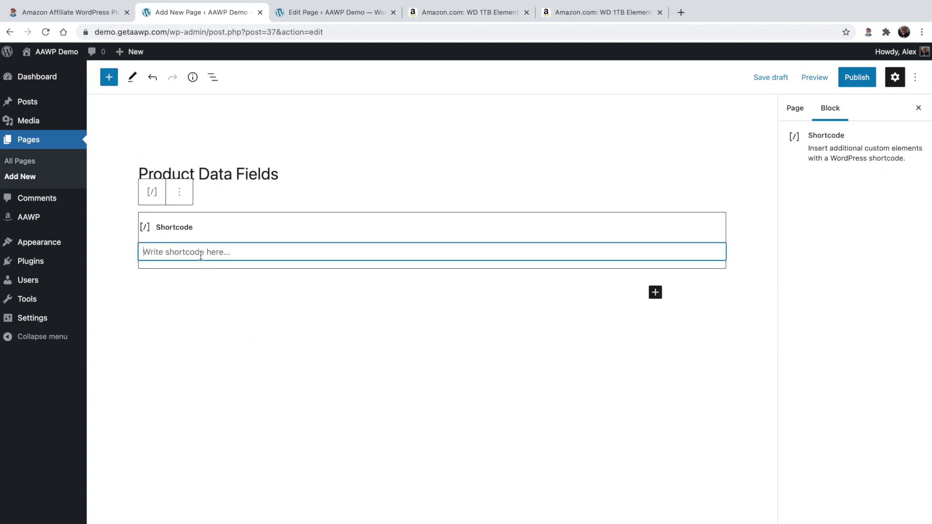
type("[amazon fields=\"")
type("B00CRZ2PRM")
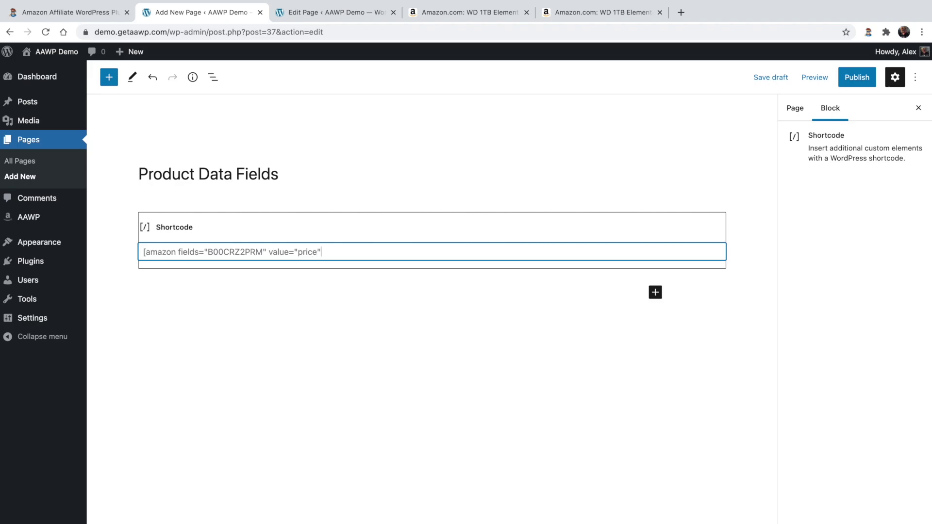
left_click(770, 77)
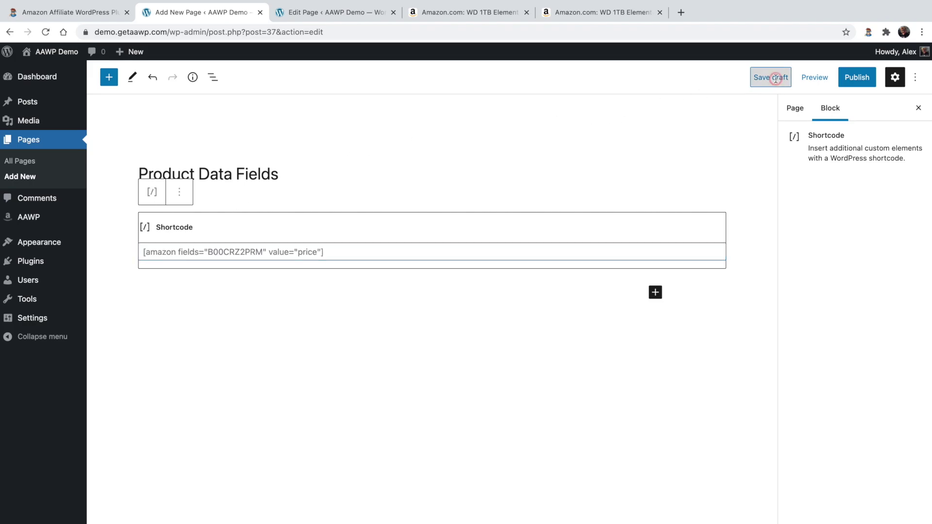
Step: Preview the Product Data Fields page in a new tab and examine the price output below the title
left_click(810, 79)
left_click(765, 181)
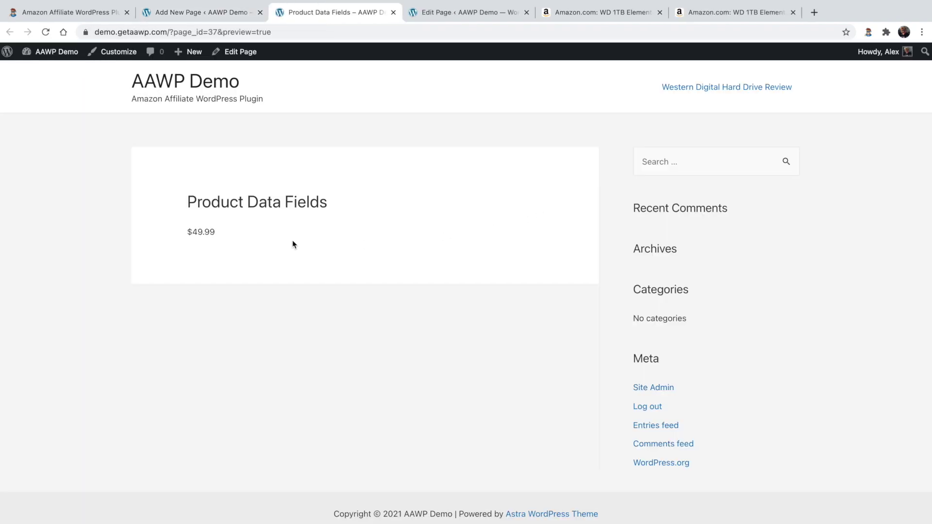
left_click_drag(244, 234, 173, 234)
Step: Switch to the AAWP documentation page and look through its article categories down to Placing Products and Settings
left_click(84, 14)
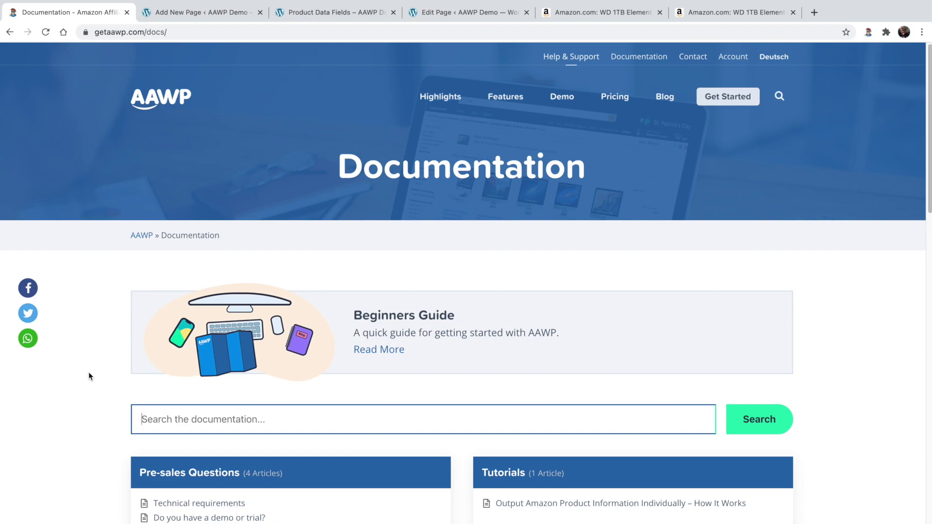
scroll(89, 372, "down", 3)
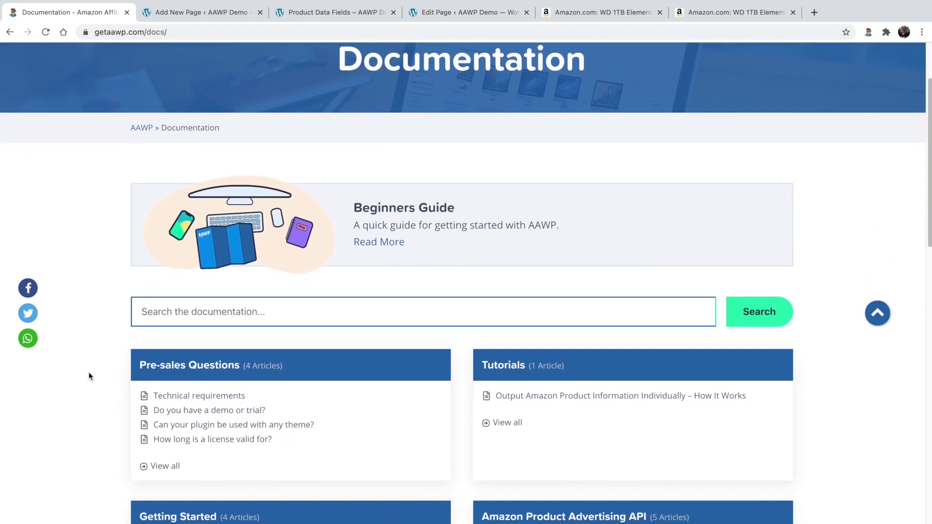
scroll(88, 372, "down", 3)
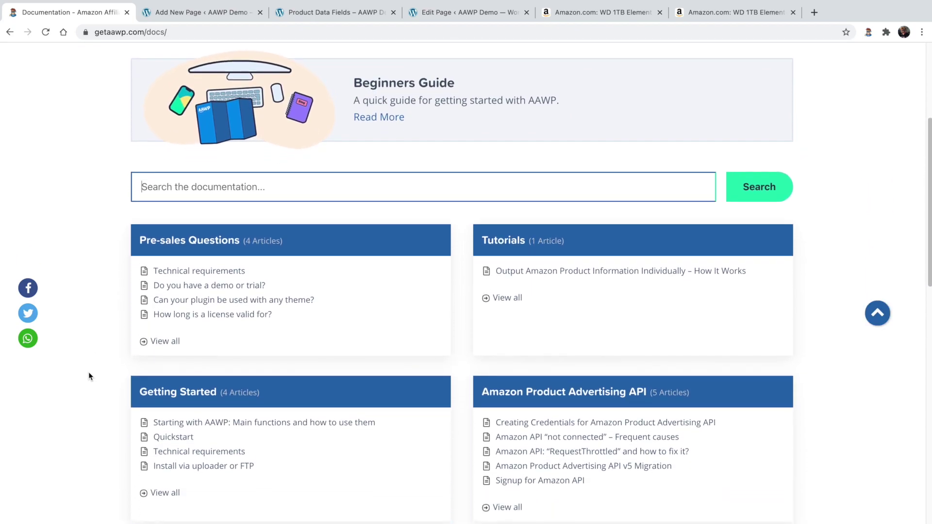
scroll(88, 372, "down", 2)
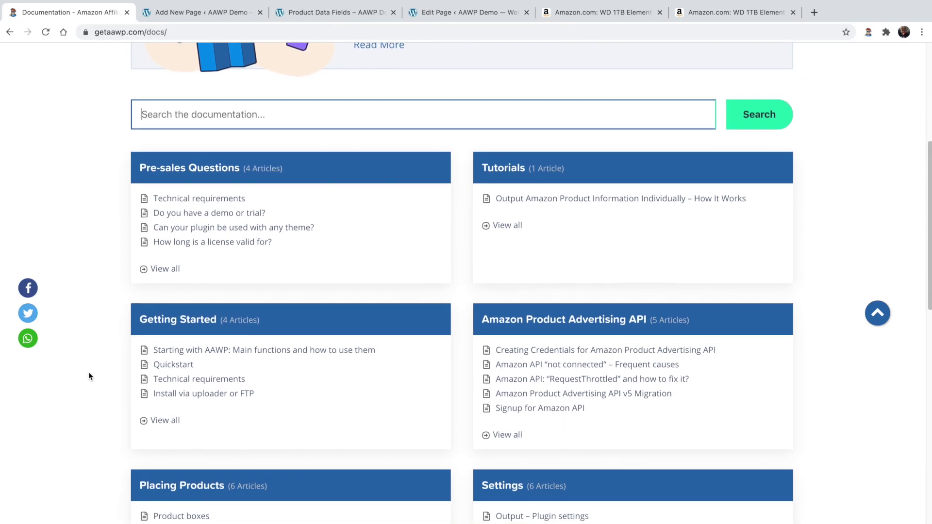
scroll(88, 372, "down", 2)
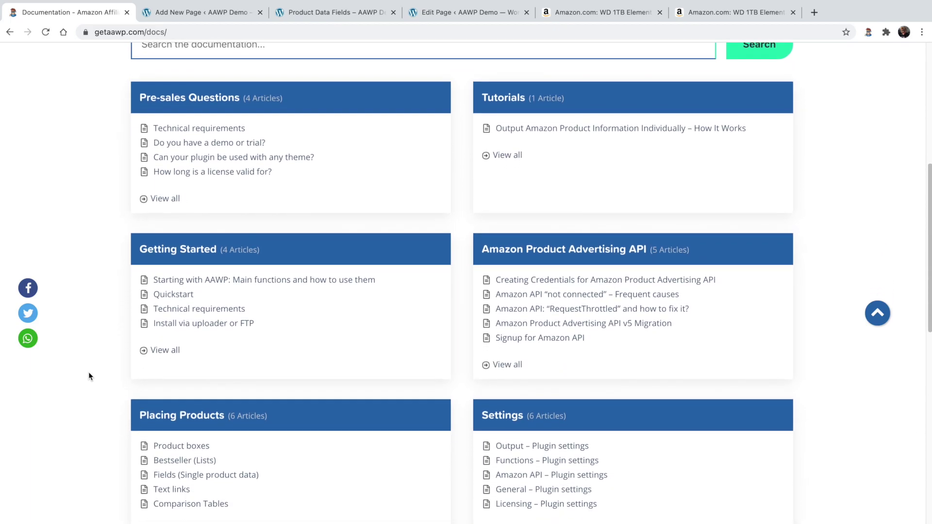